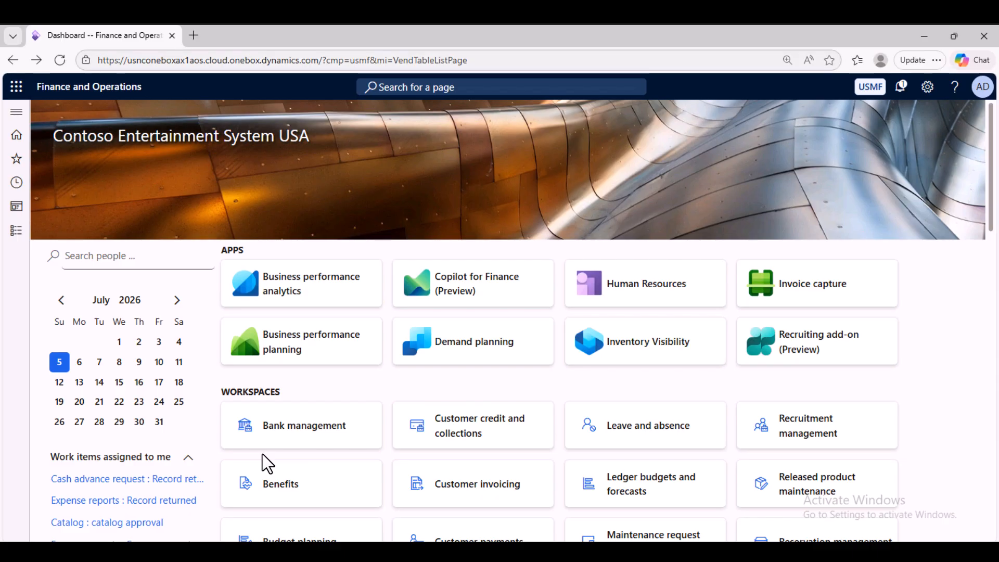
Switch to Notepad and write the note "product :- release to multiple LE".
key(alt+Tab)
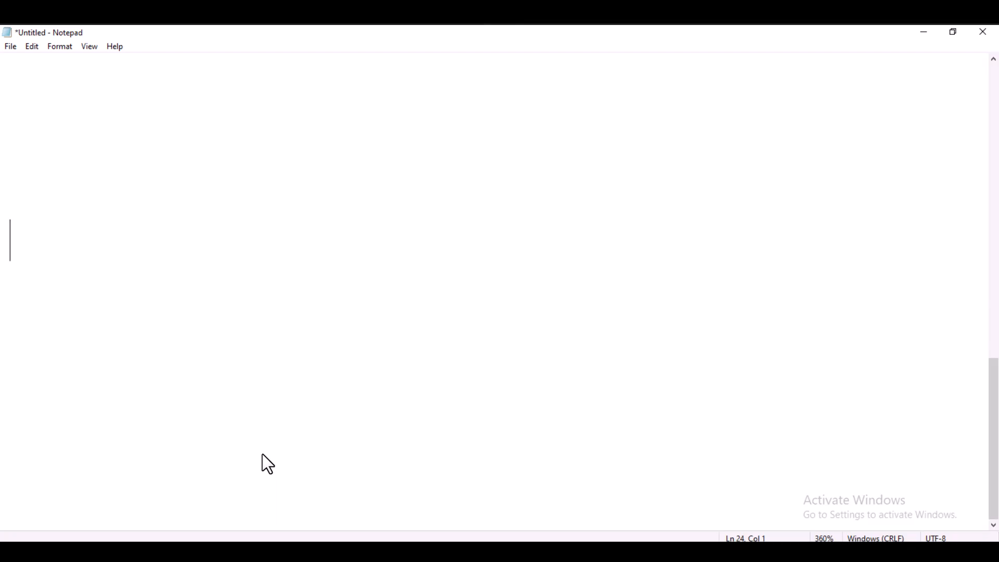
text(pro)
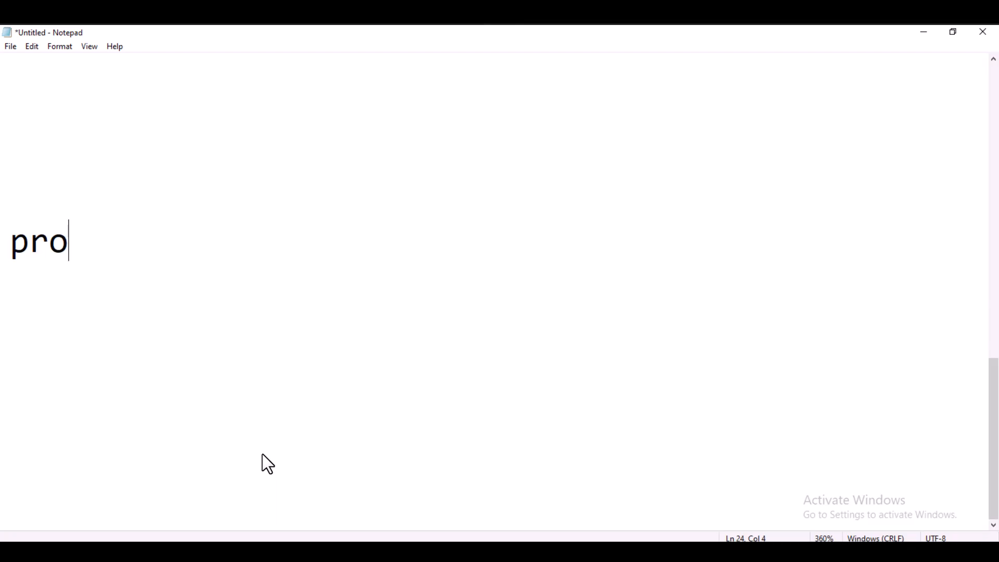
text(duct )
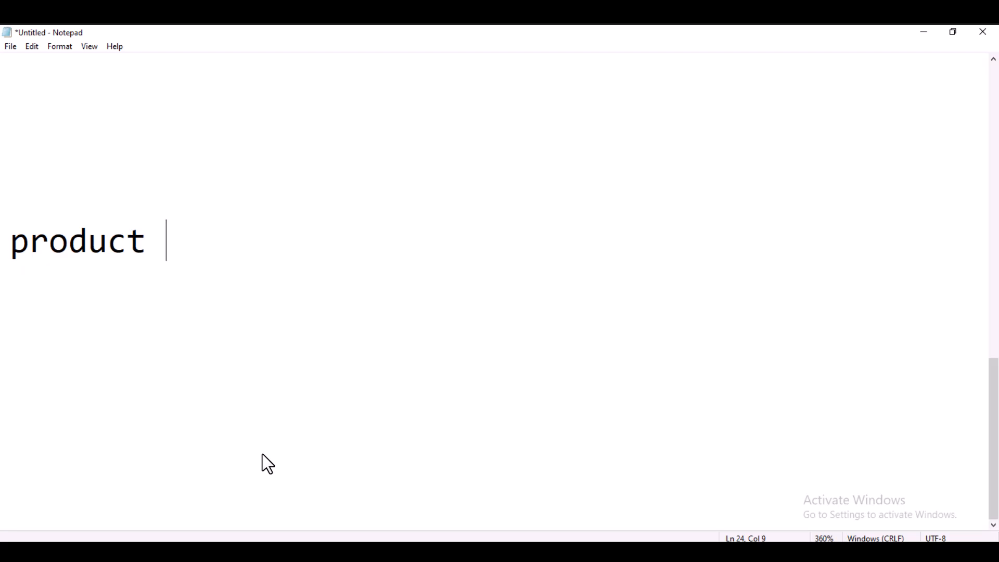
text(:- rel)
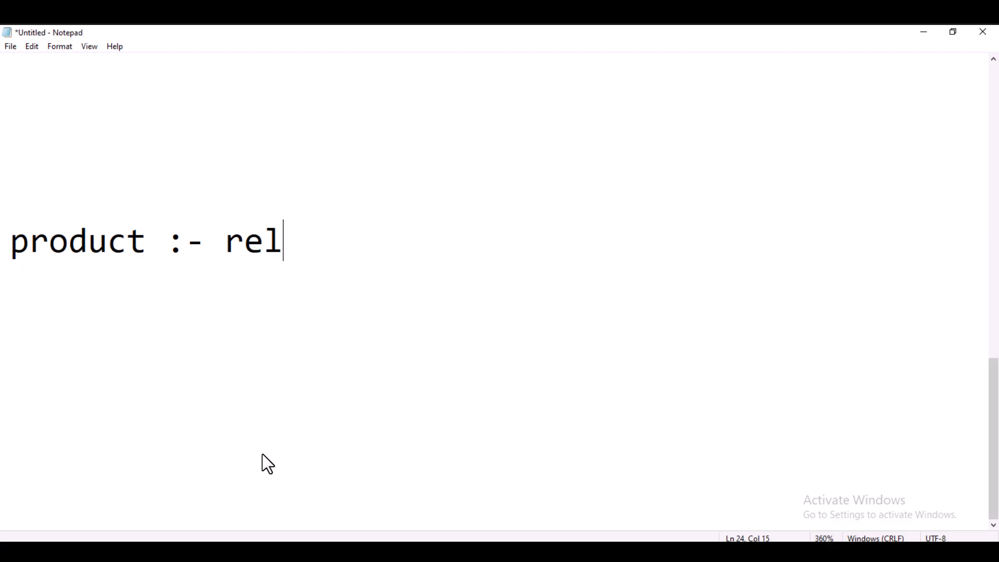
text(e)
text(as)
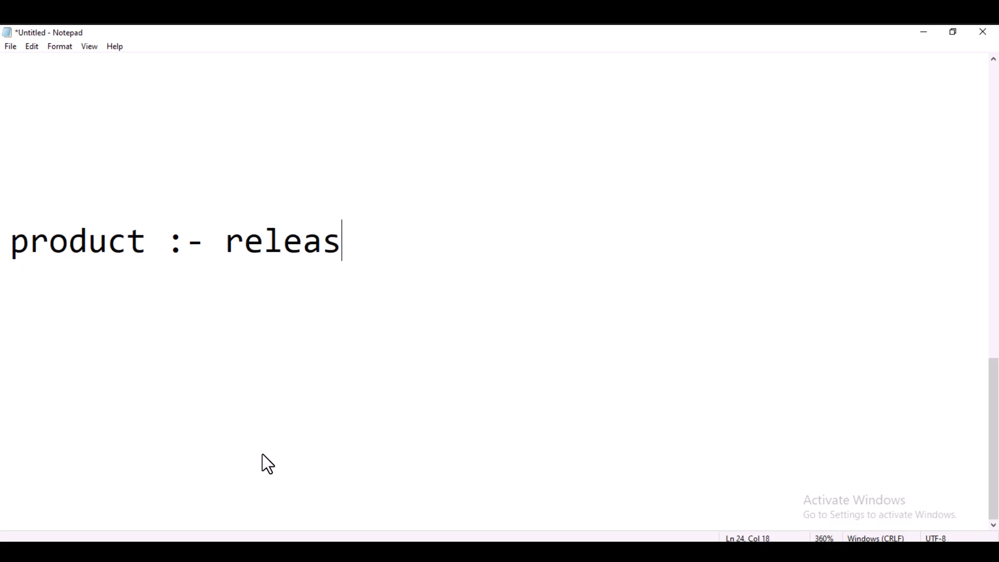
text(e to mu)
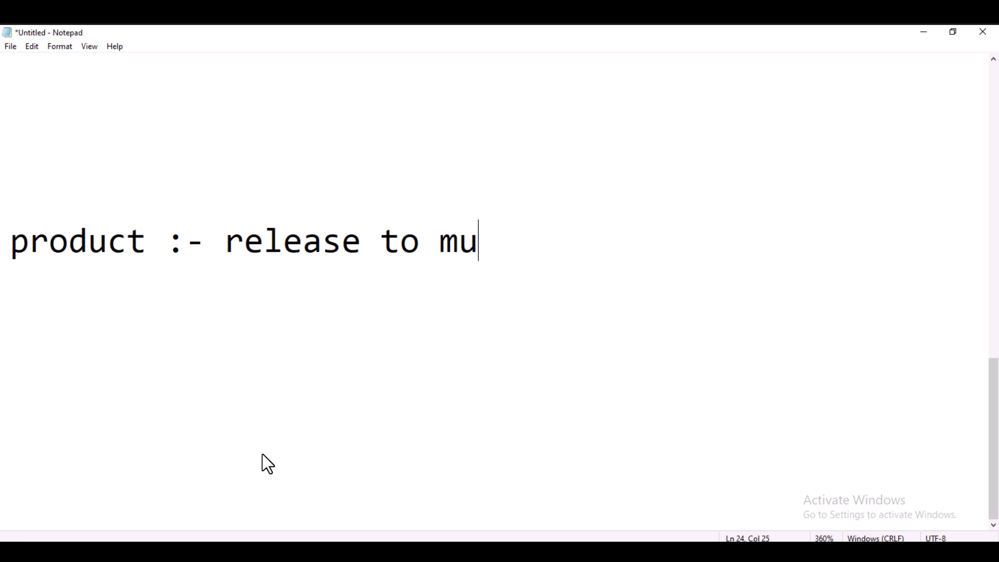
text(ltiple LE)
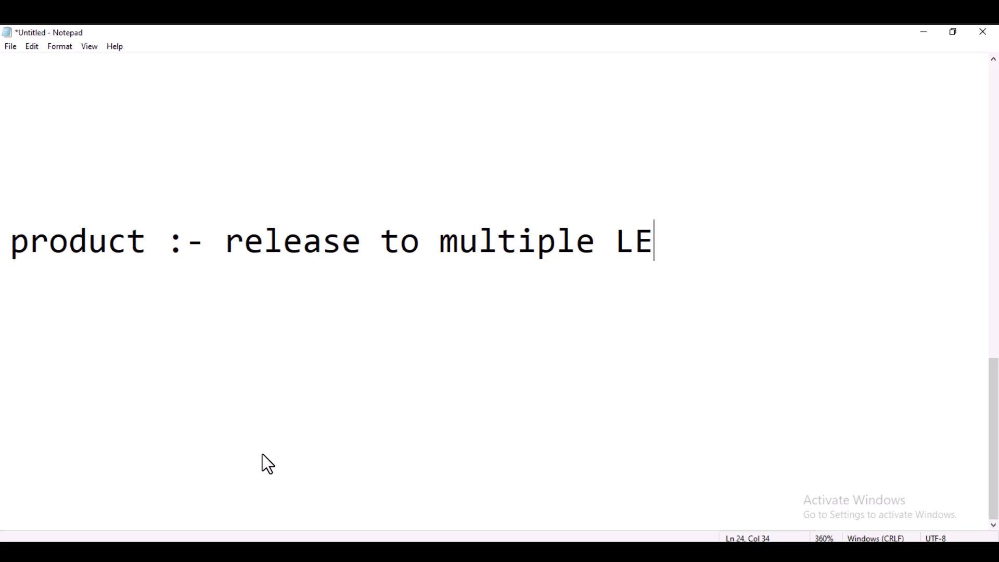
Switch back to Finance and Operations, open the Products list in Product information management, and browse the existing products.
key(alt+Tab)
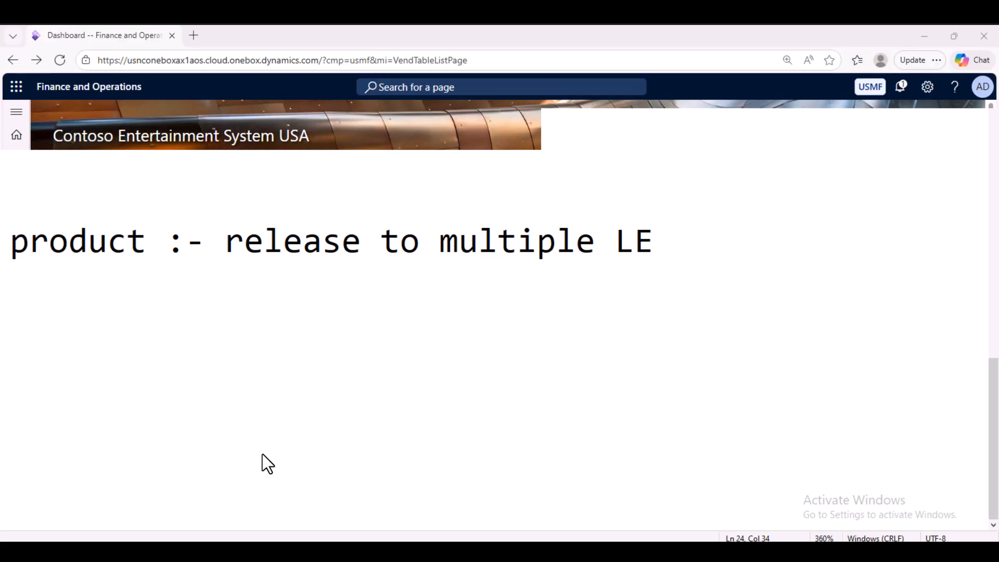
key(alt+F1)
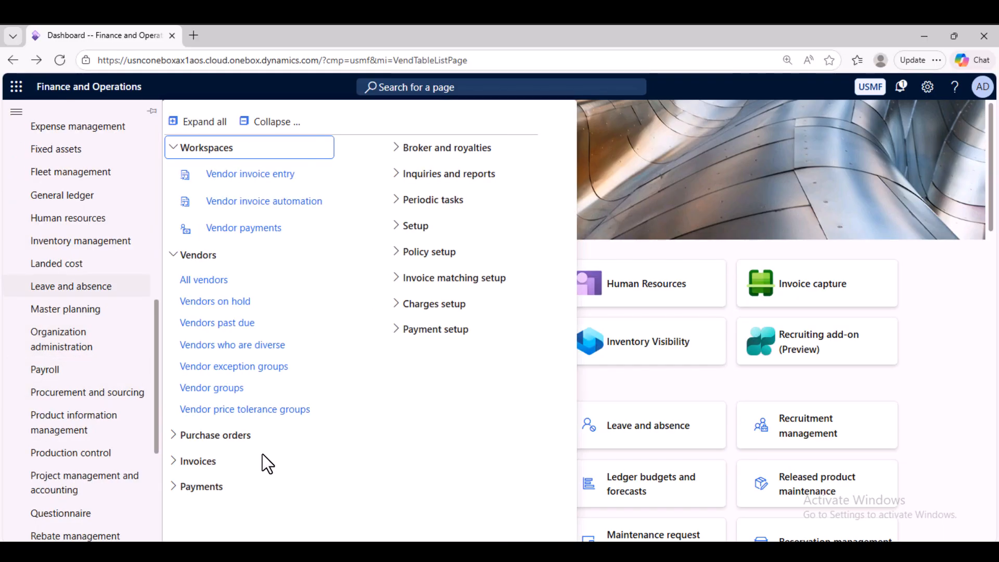
key(Return)
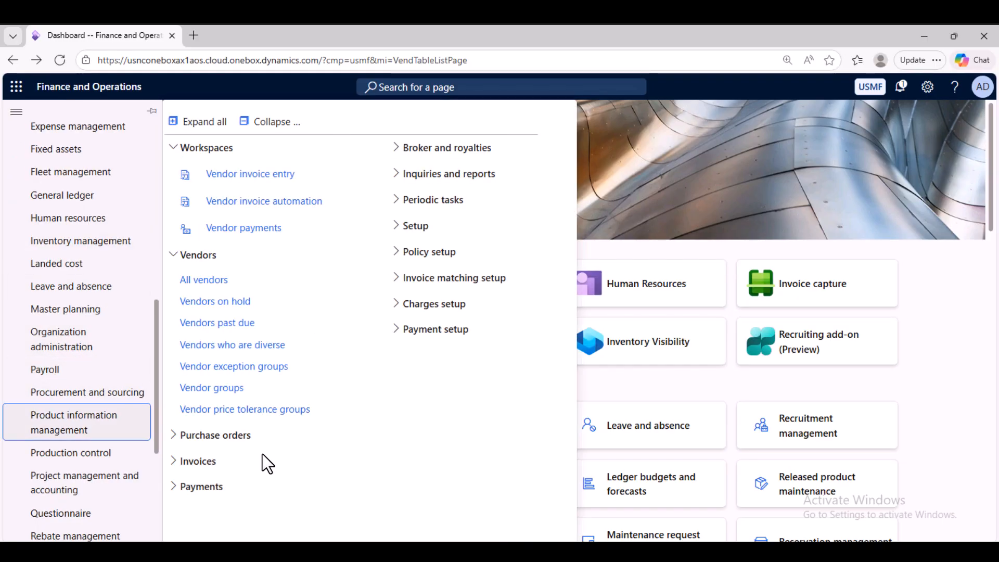
key(shift+Tab)
key(Return)
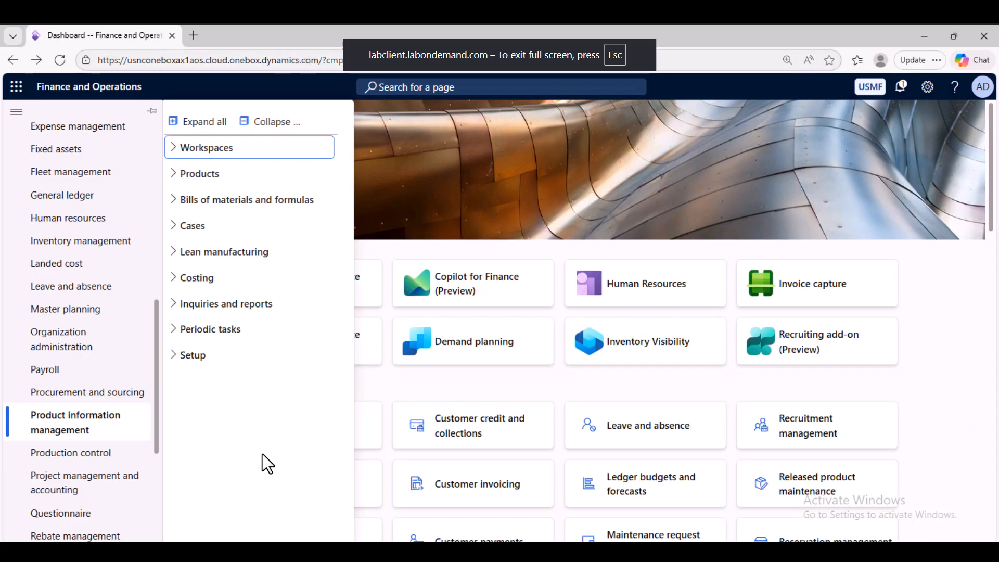
key(Tab)
key(Return)
key(Tab)
key(Tab)
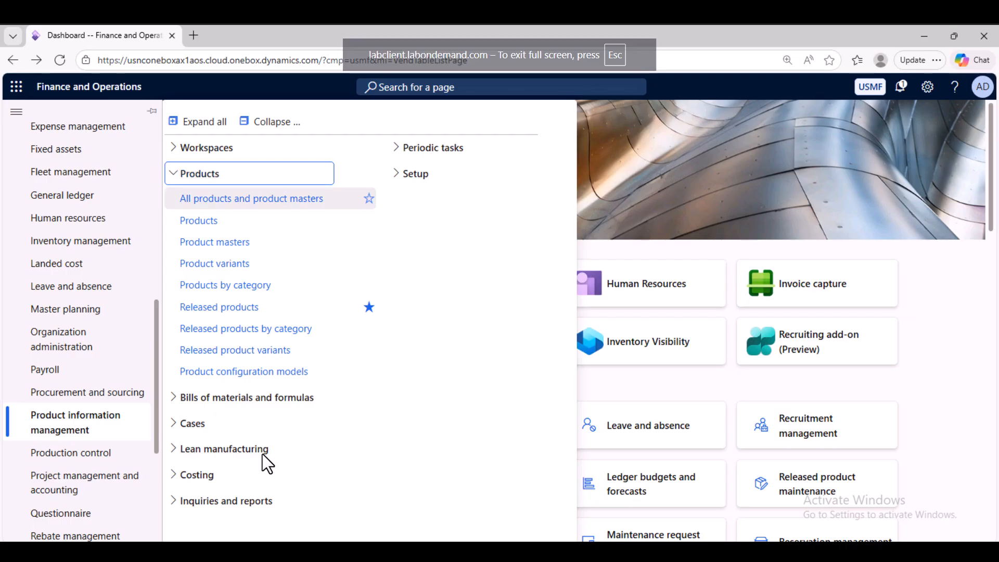
key(Return)
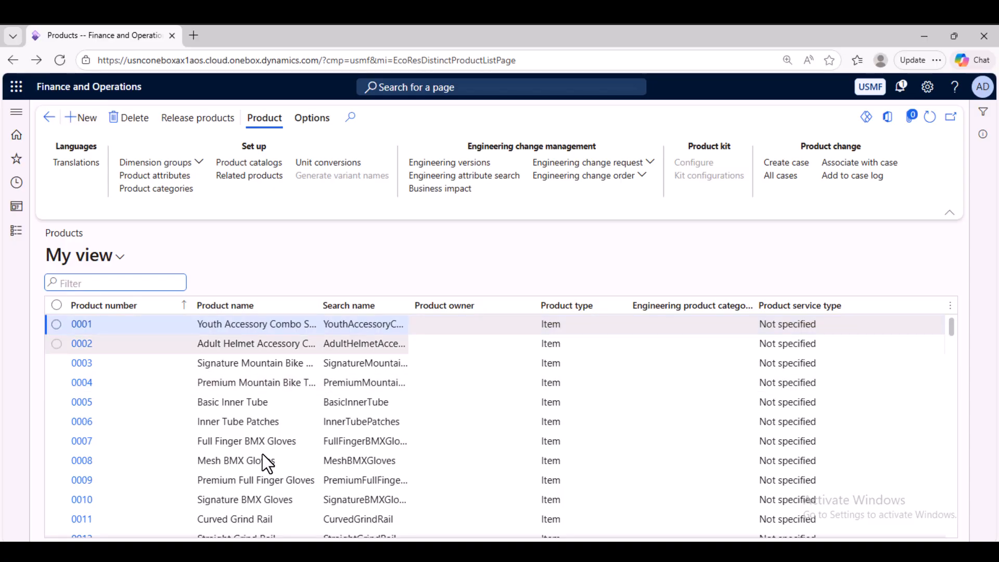
scroll(267, 463, down, 5)
scroll(267, 463, down, 15)
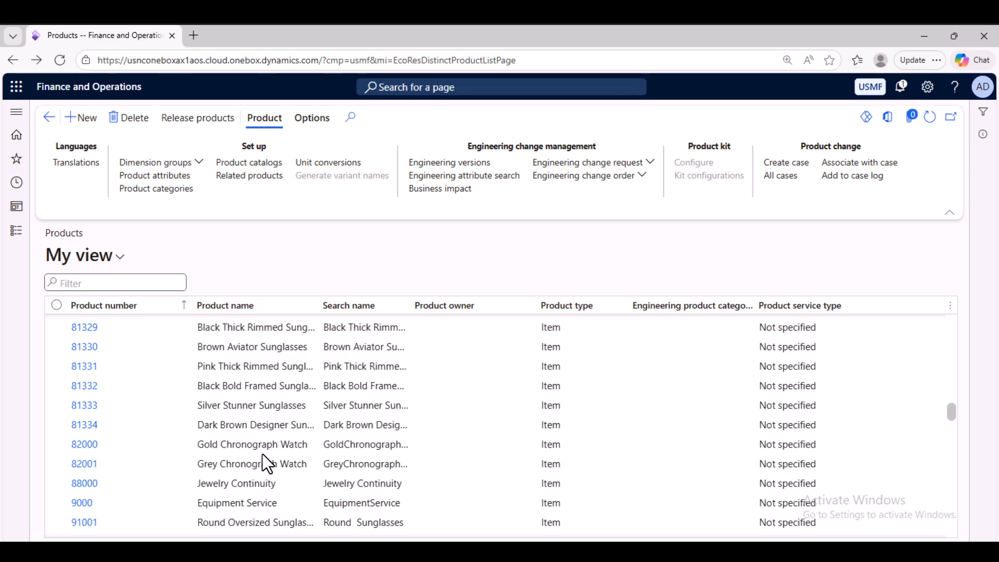
Start a new product with product type Item and product subtype Product.
key(alt+n)
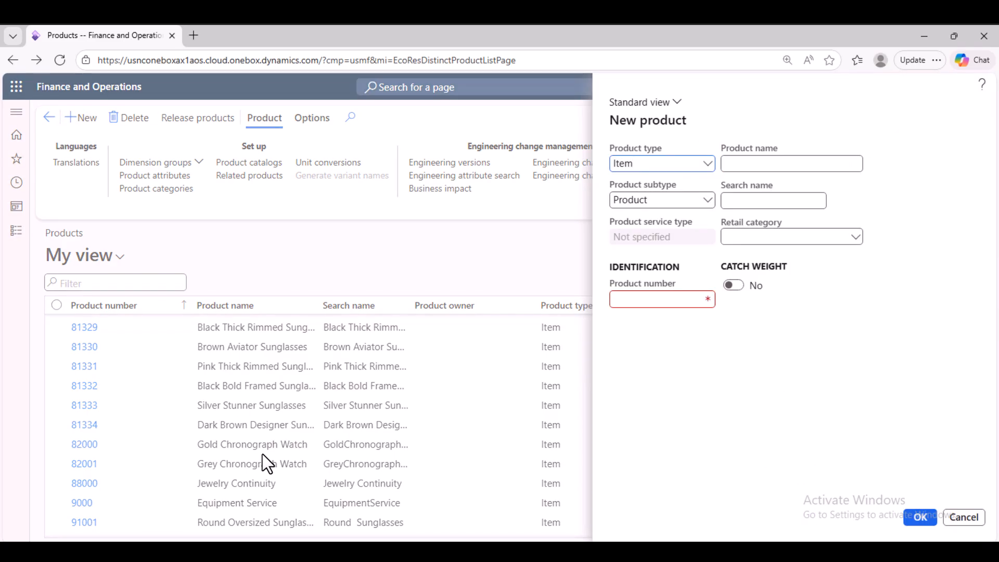
key(alt+Down)
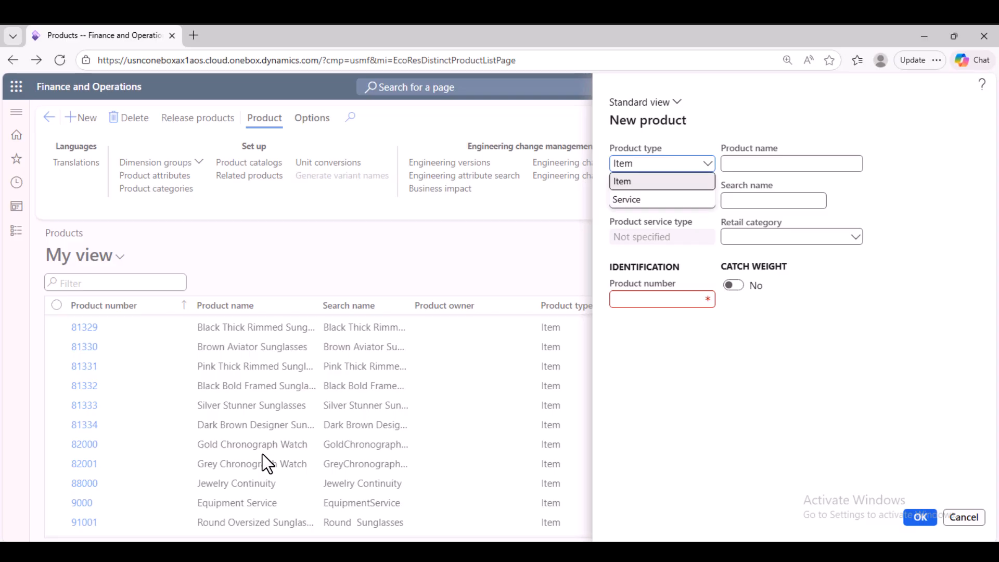
key(alt+Up)
key(alt+Down)
key(Return)
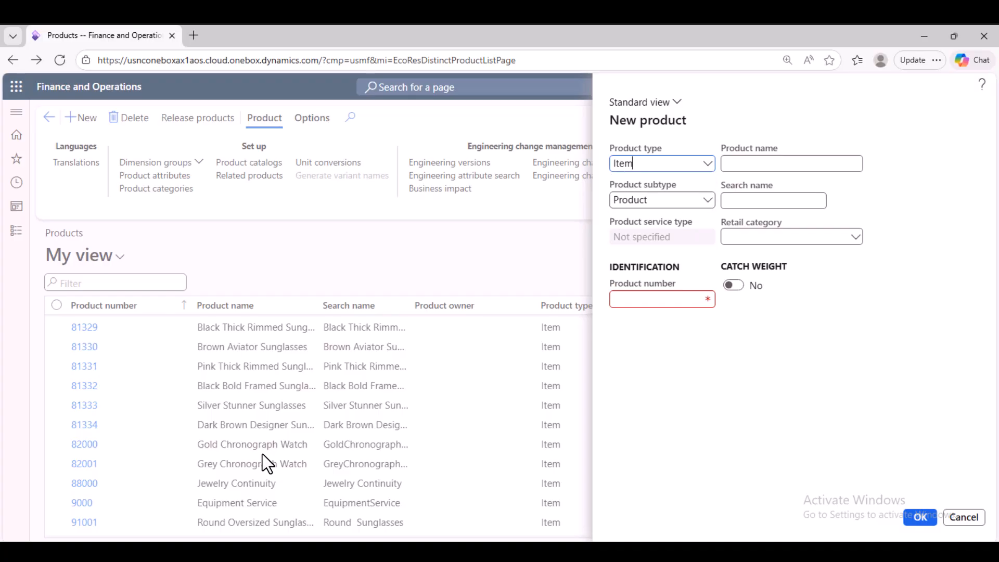
key(alt+Down)
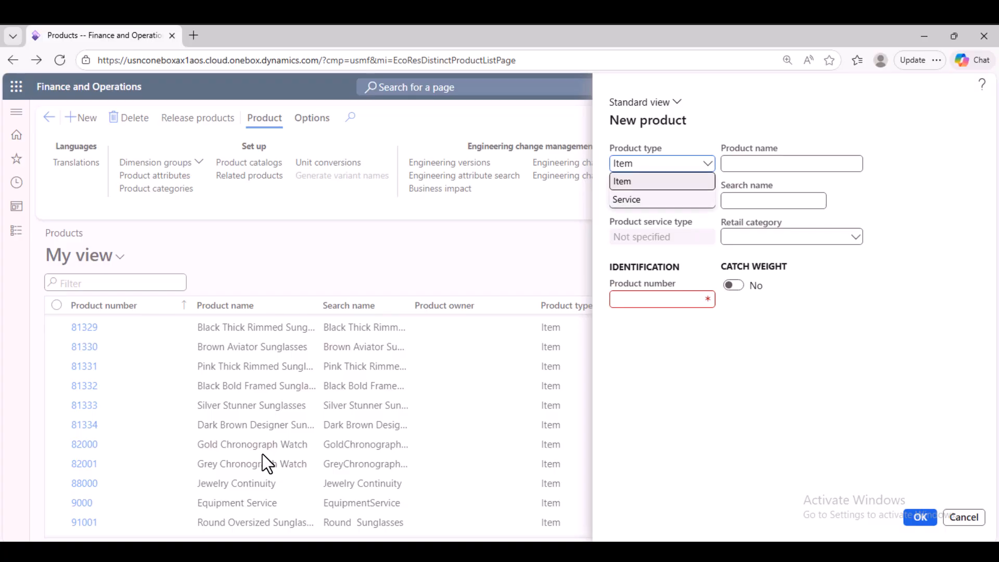
key(Return)
key(Tab)
key(alt+Down)
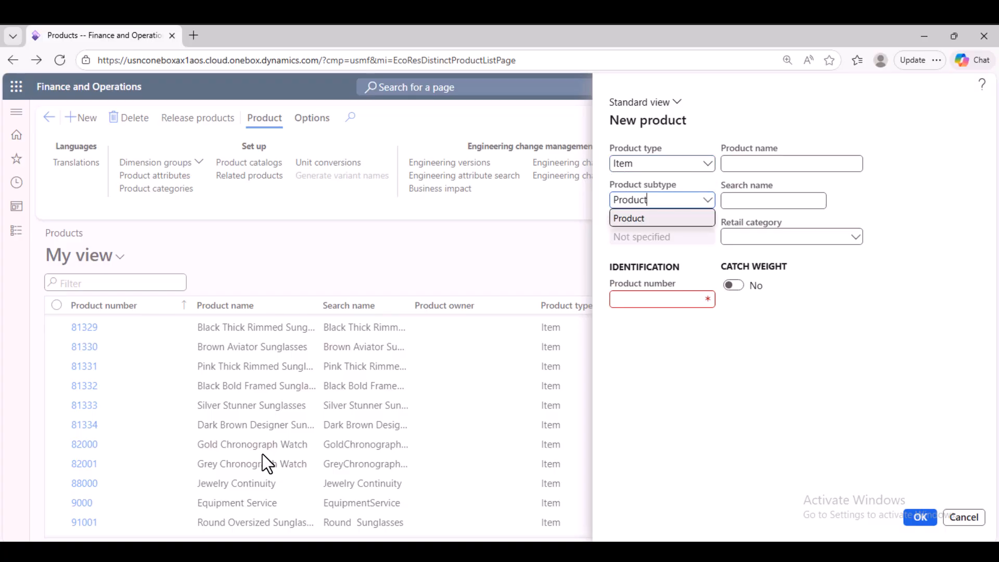
key(Return)
key(Tab)
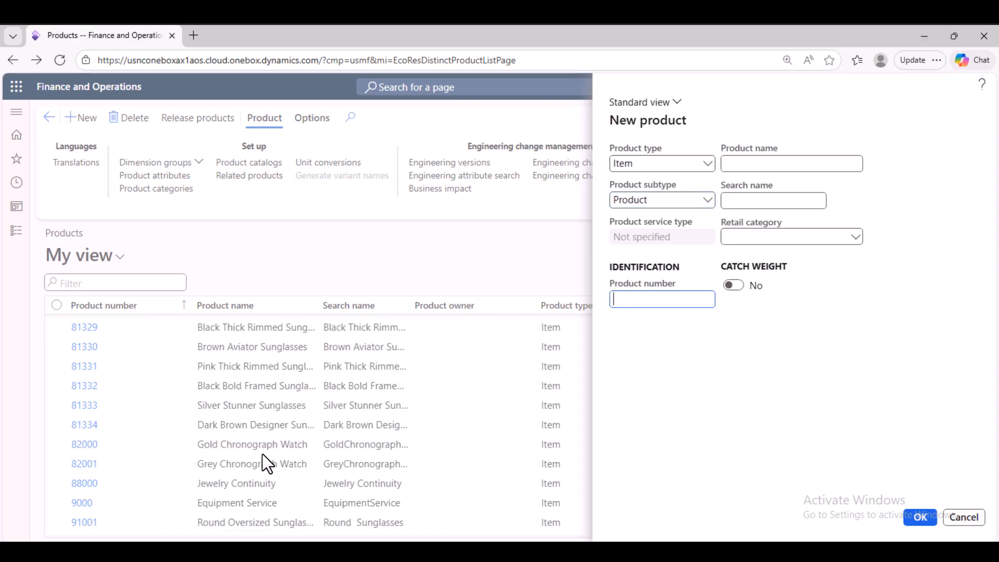
Enter demop as the new product's product number and copy that text.
text(demop)
key(Tab)
key(Tab)
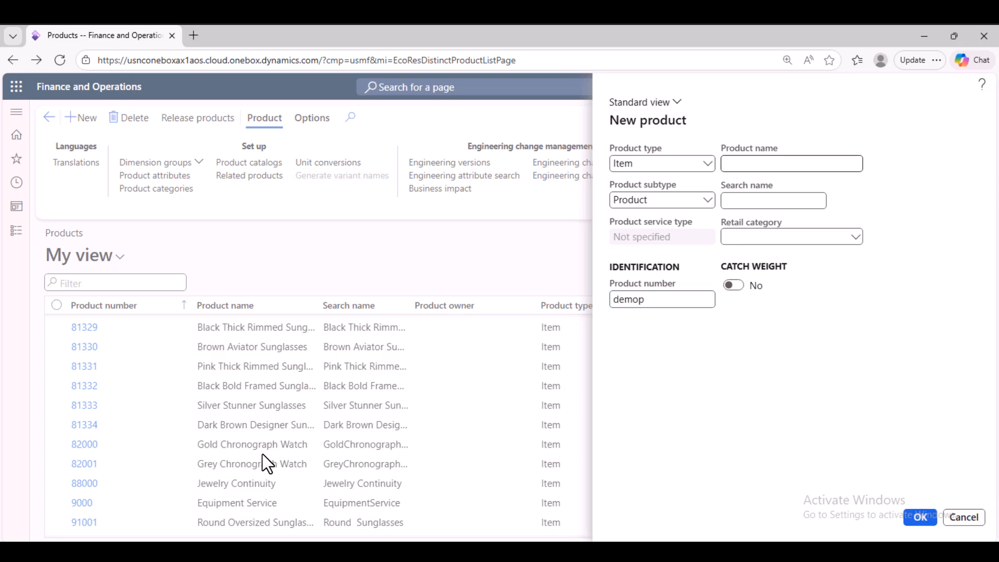
double_click(628, 301)
right_click(627, 303)
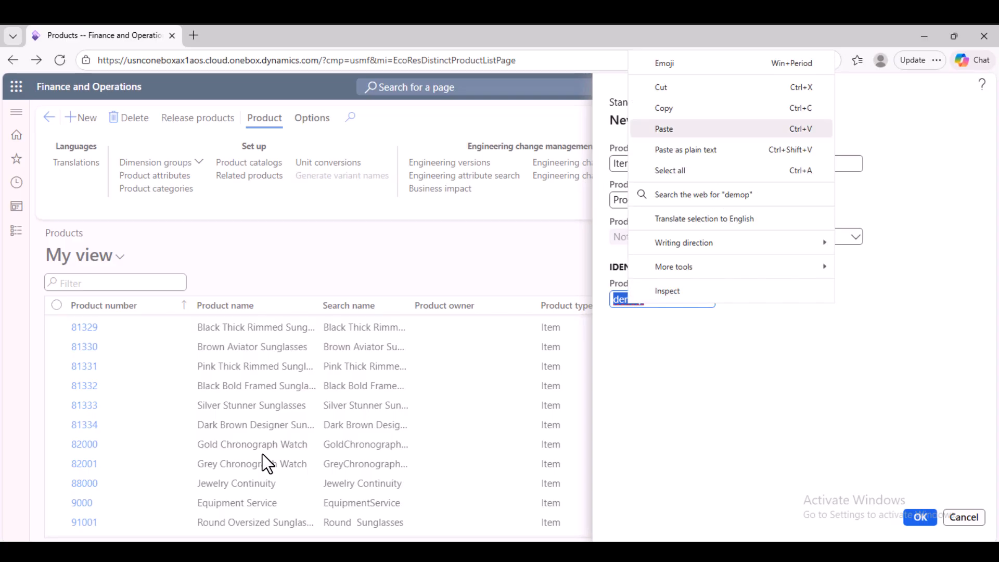
click(664, 109)
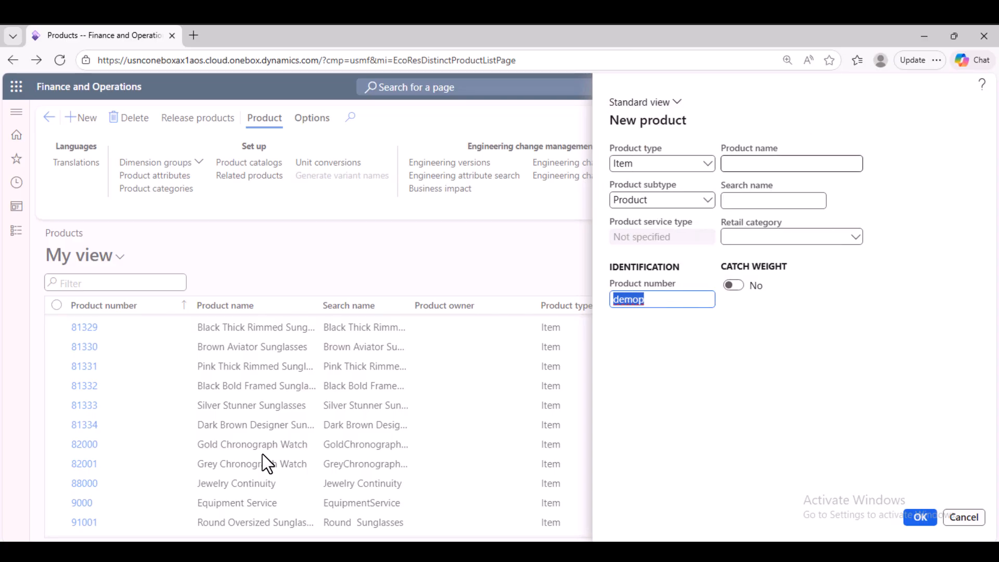
key(Tab)
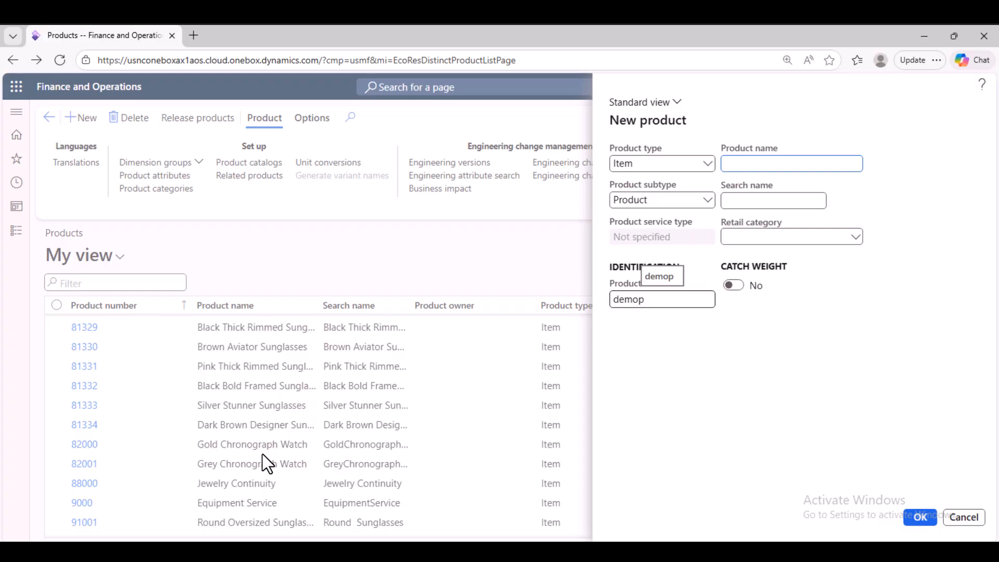
Set the new product's product number to 112233.
key(shift+Tab)
text(112233)
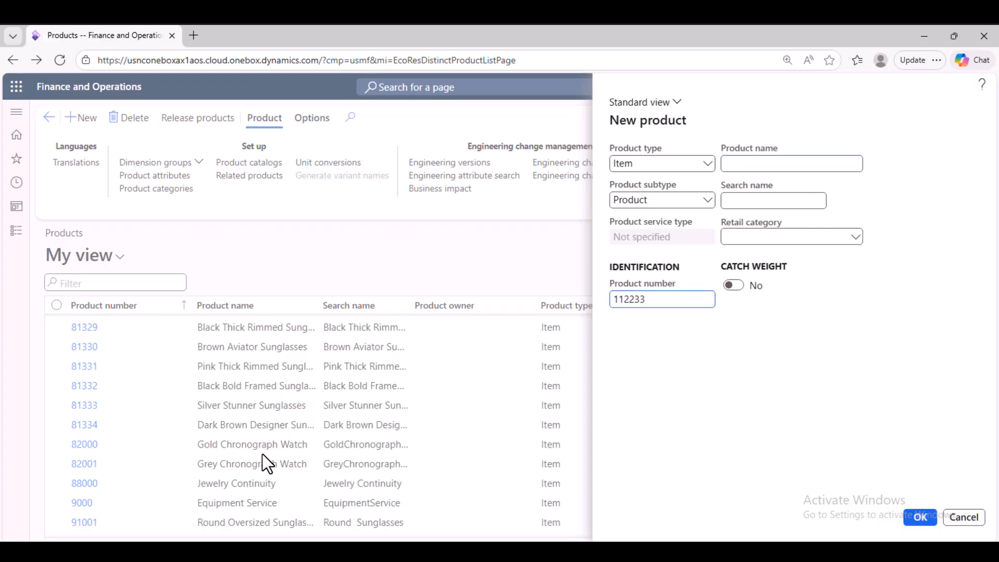
key(Tab)
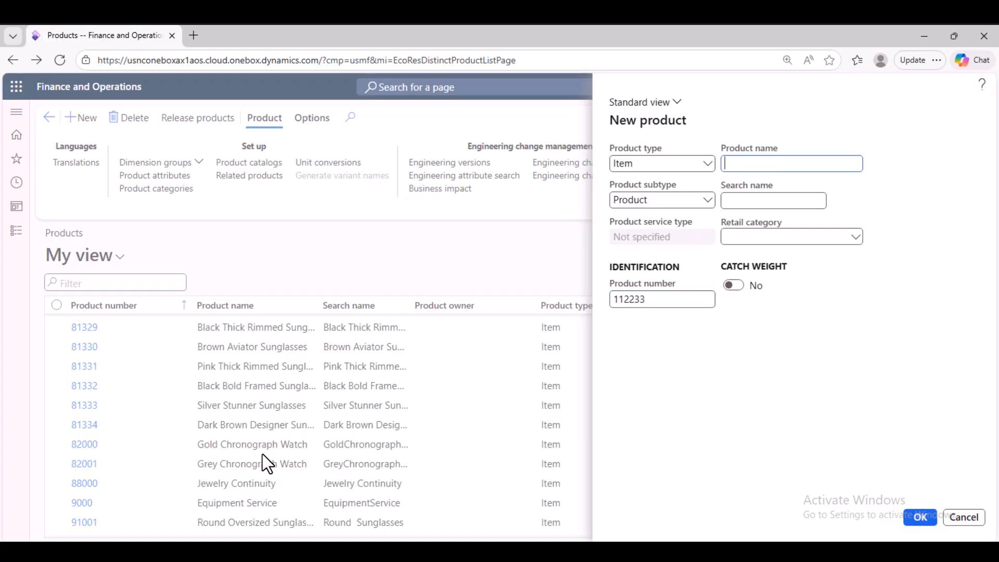
Enter "demo producy" as the product name and let the search name fill in from it.
text(demop)
key(BackSpace)
text(p)
text(r)
text(od)
text(uct)
key(BackSpace)
text(y)
key(ctrl+a)
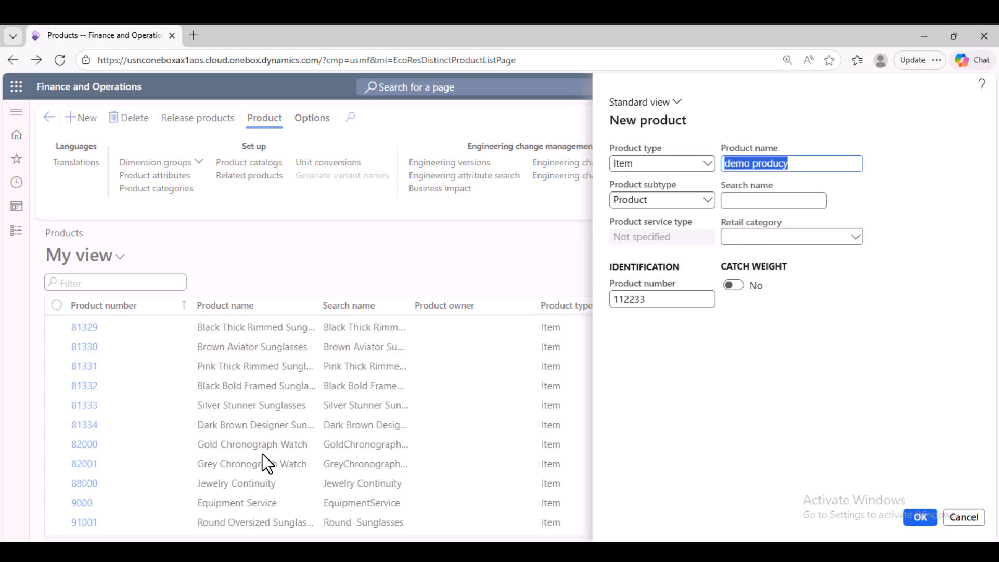
key(Tab)
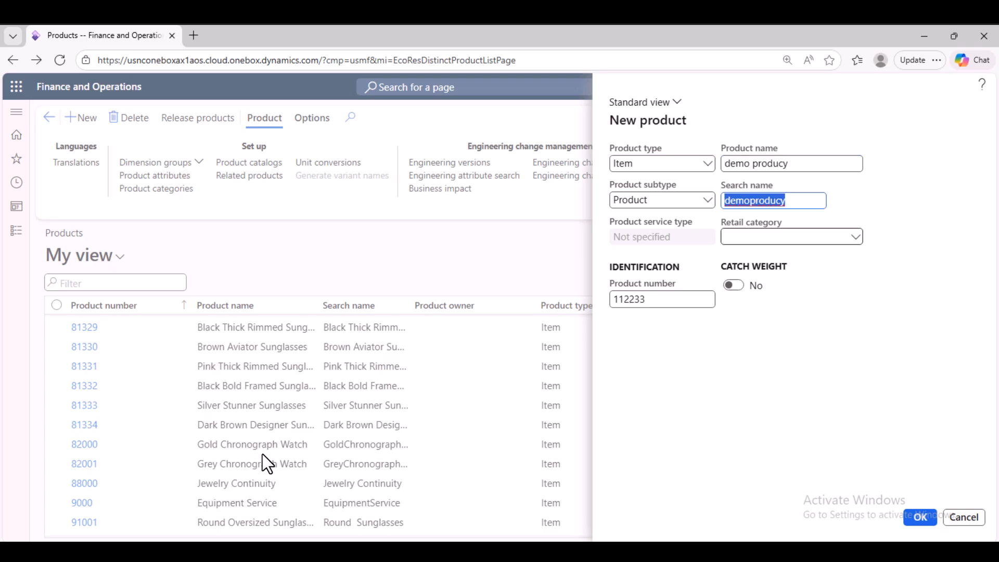
Check the retail category choices, leave the category empty, and create the product.
key(Tab)
key(alt+Down)
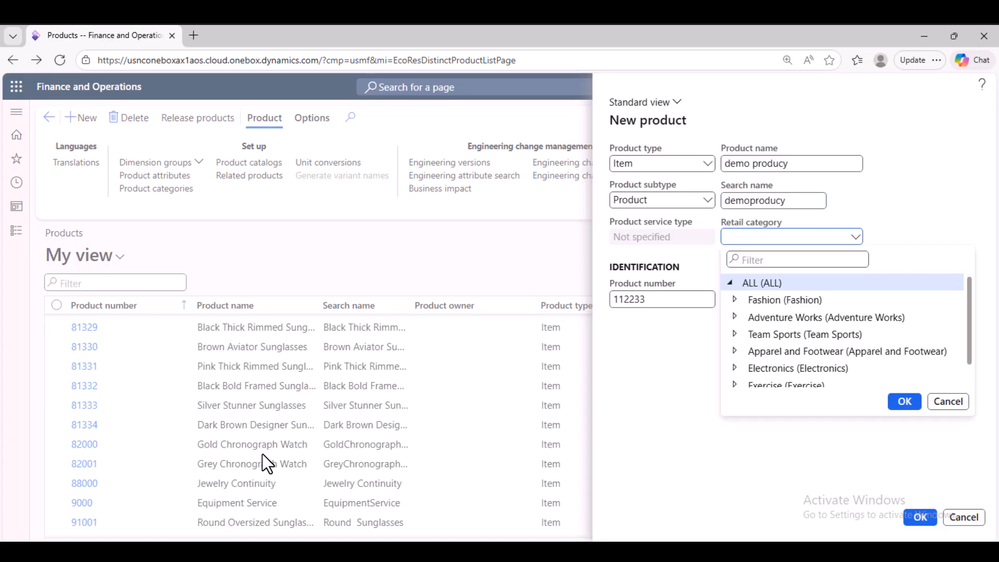
key(Escape)
key(Tab)
key(Tab)
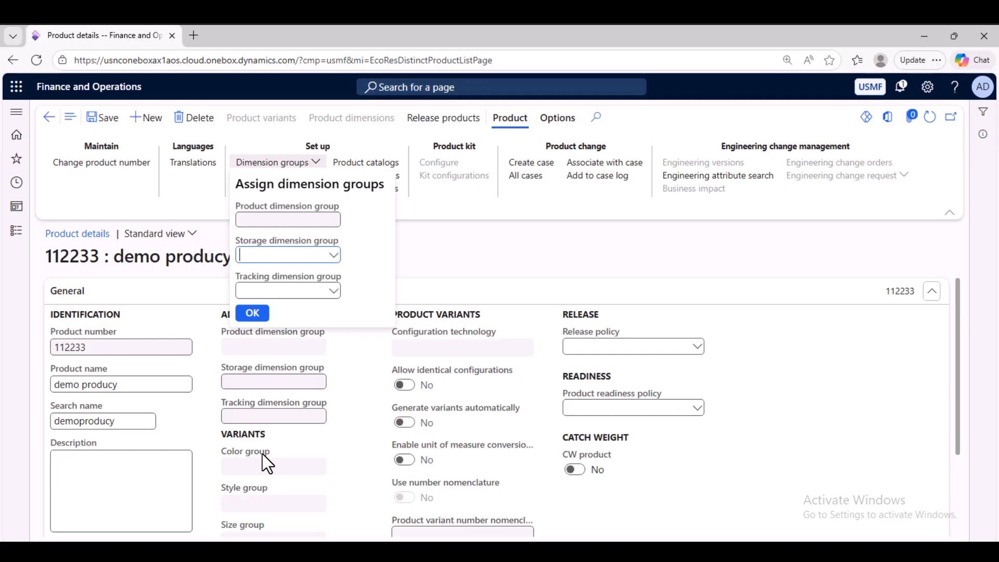
Assign the storage dimension group SiteWH to product 112233 and choose its tracking dimension group.
text(SiteWH)
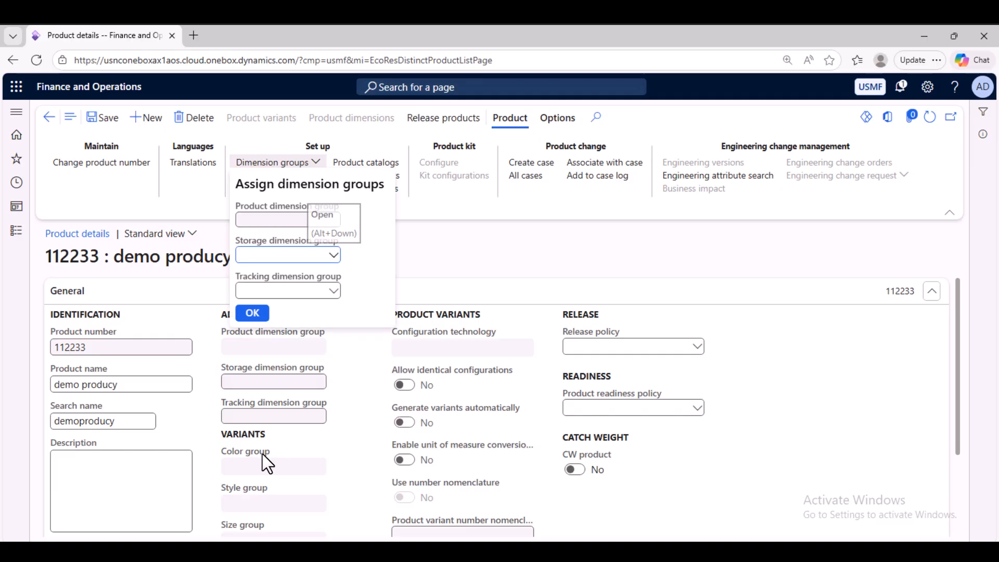
key(Tab)
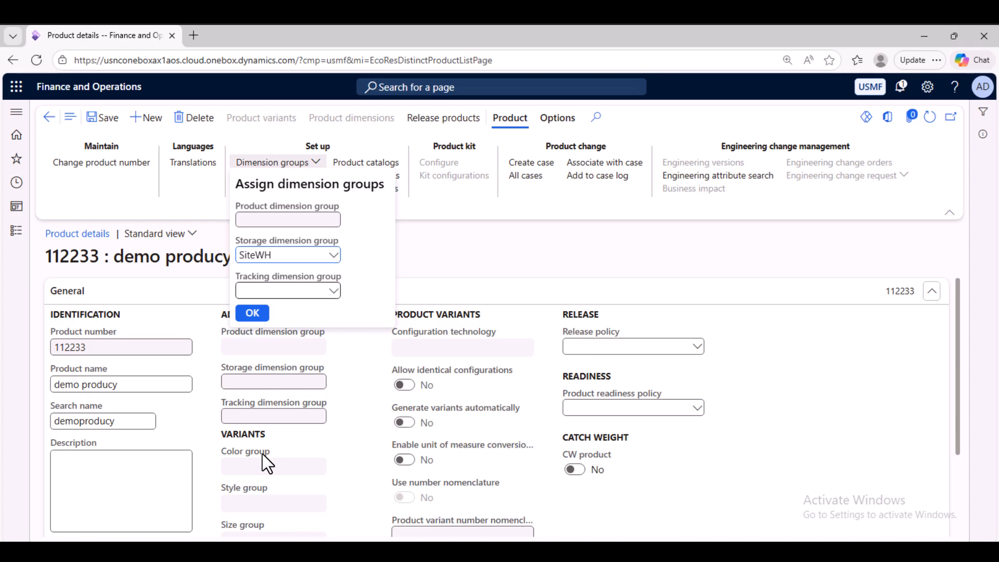
key(alt+Down)
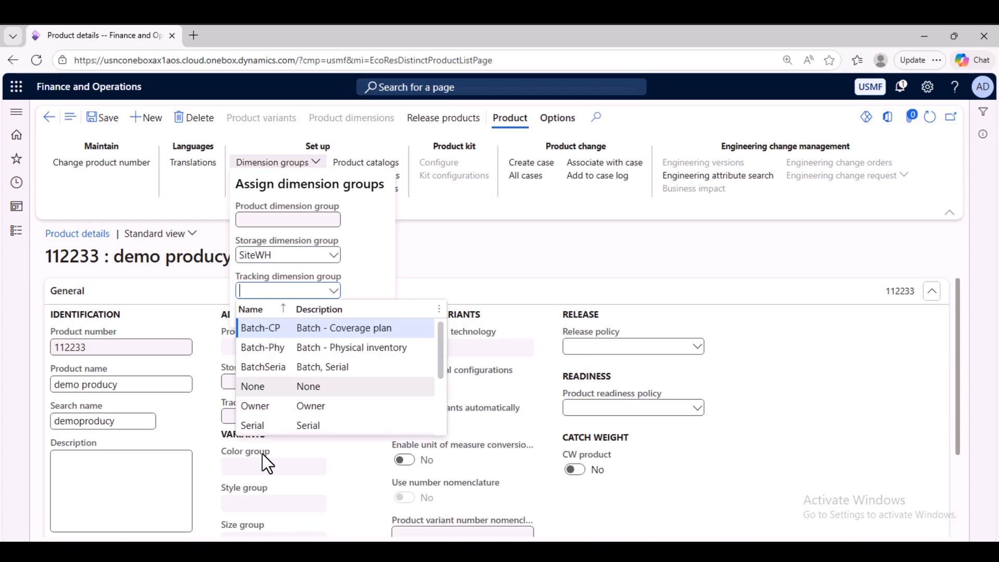
key(Return)
Assign the tracking dimension group None to product 112233 and continue its release to the company selection.
key(Return)
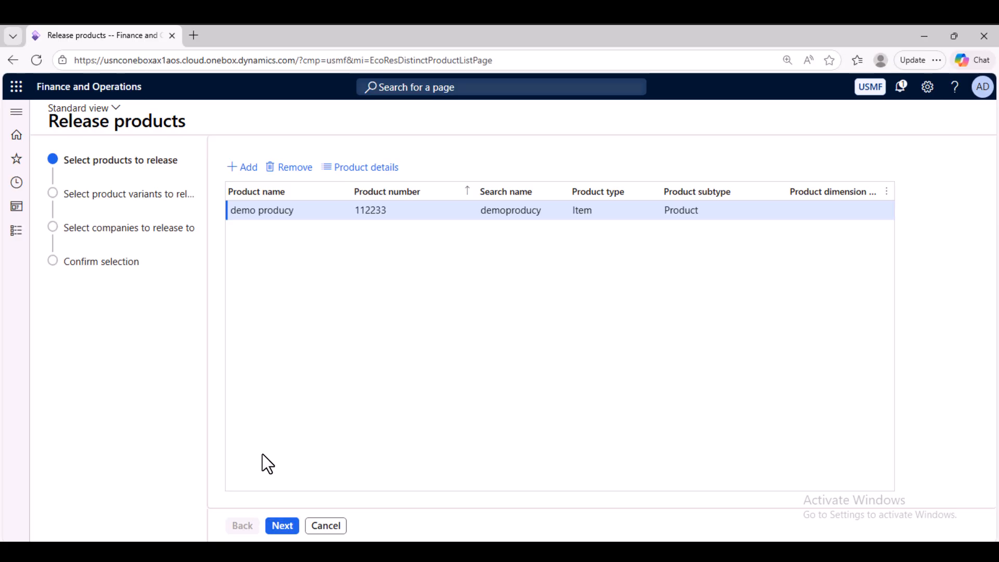
key(Return)
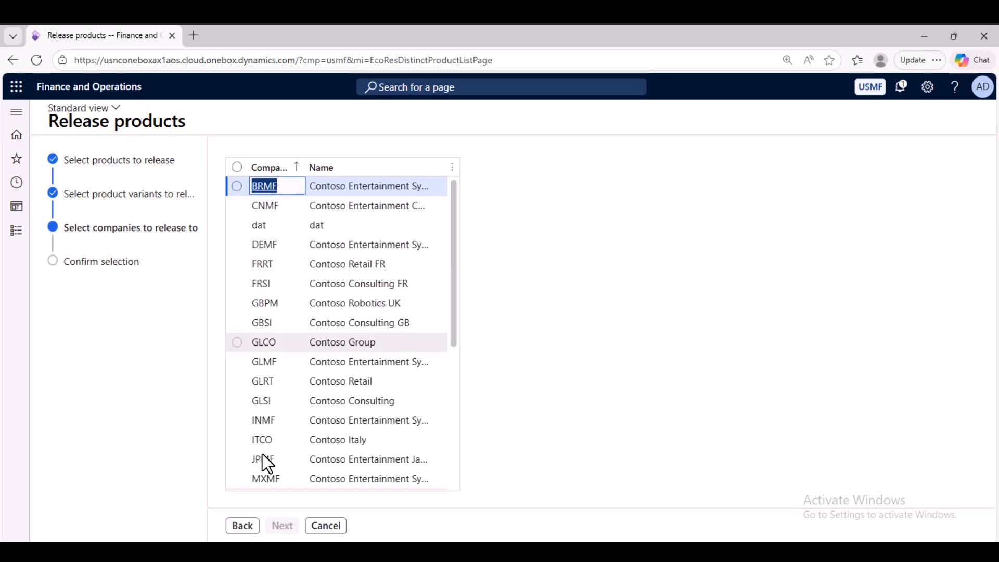
Choose companies USMF and USRT as the legal entities to release the product to, and continue to the confirmation.
scroll(267, 463, down, 5)
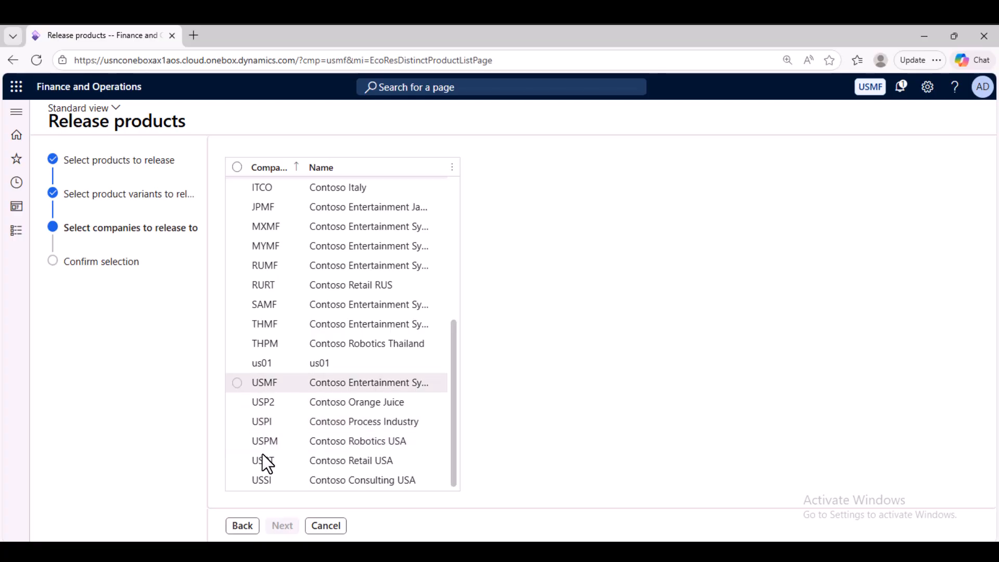
key(space)
key(Down)
key(Down)
key(Down)
key(Down)
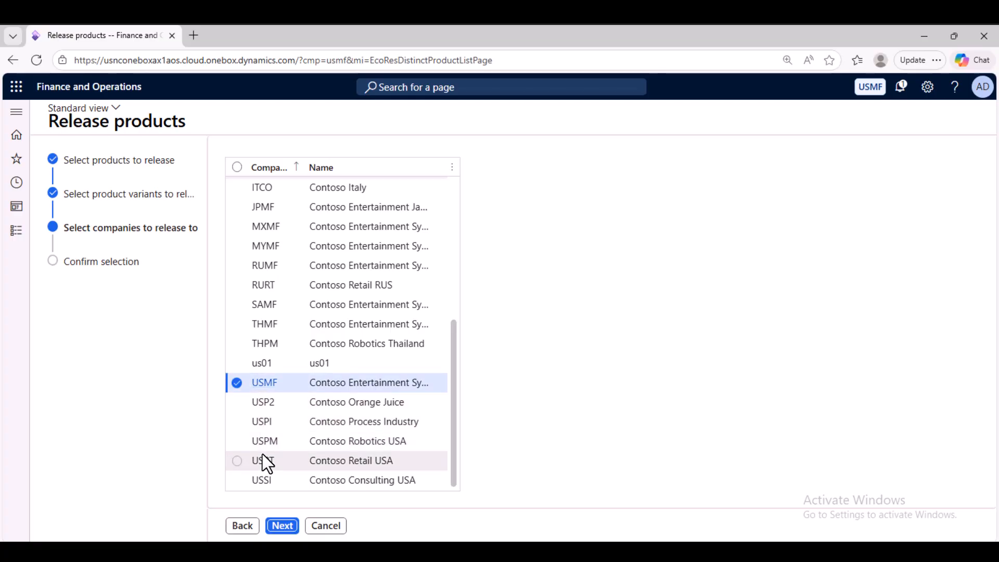
click(267, 463)
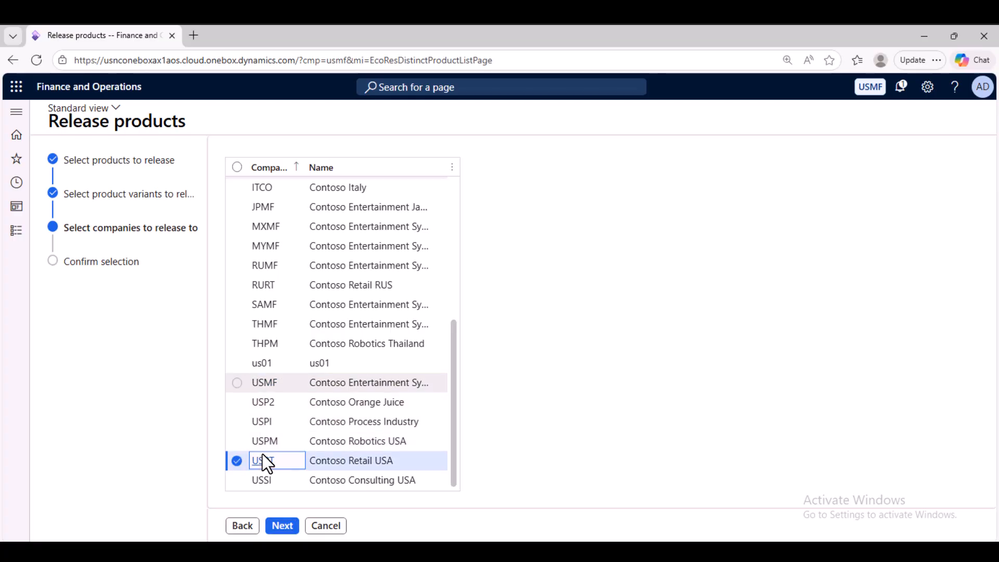
key(space)
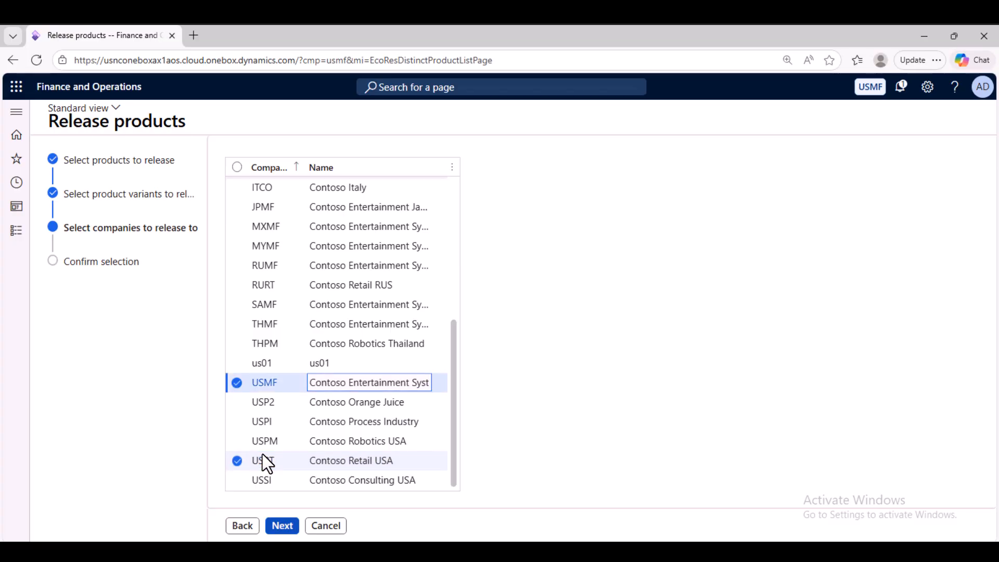
key(alt+n)
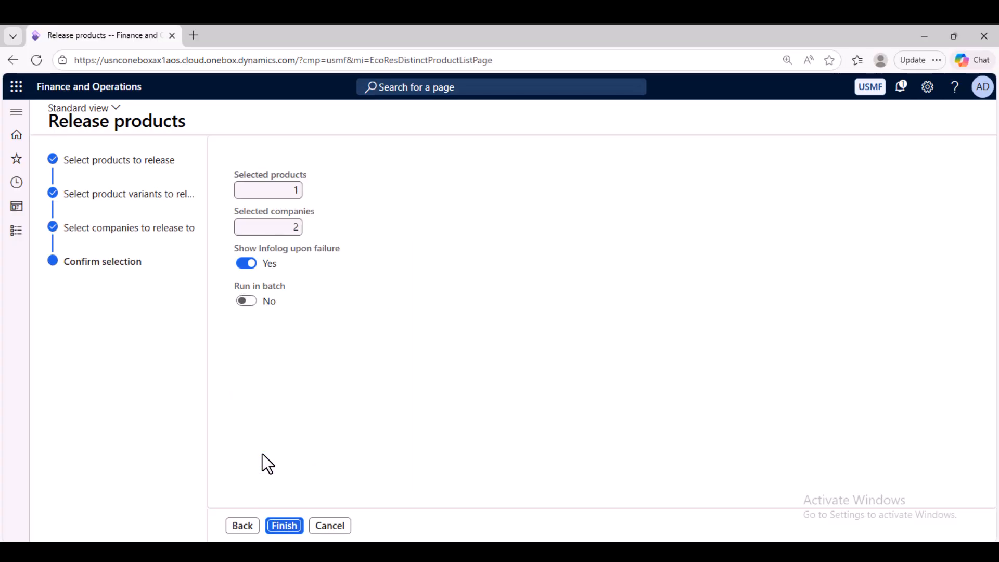
Review the selected product and company counts and finish the product release.
click(267, 190)
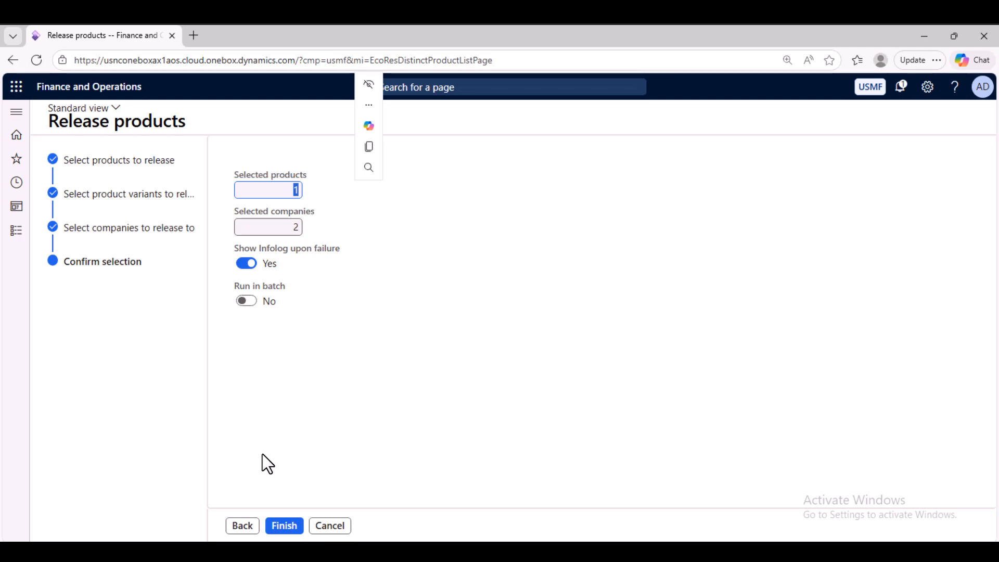
click(268, 226)
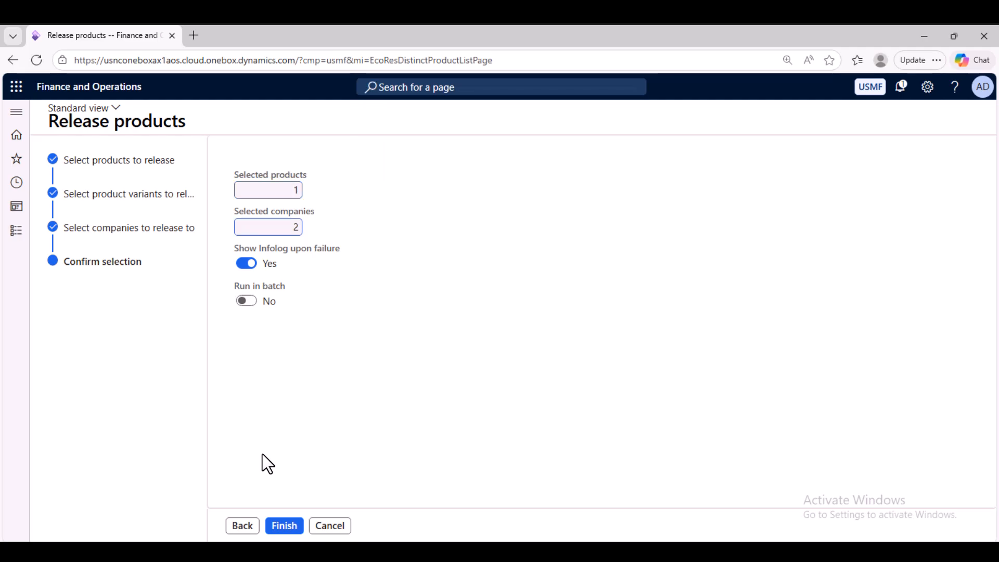
double_click(296, 227)
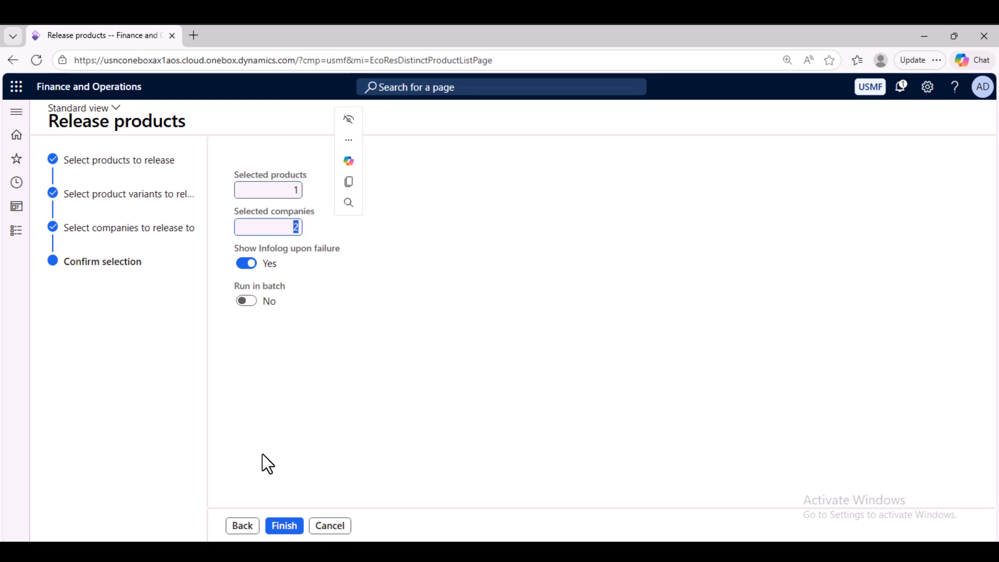
click(262, 455)
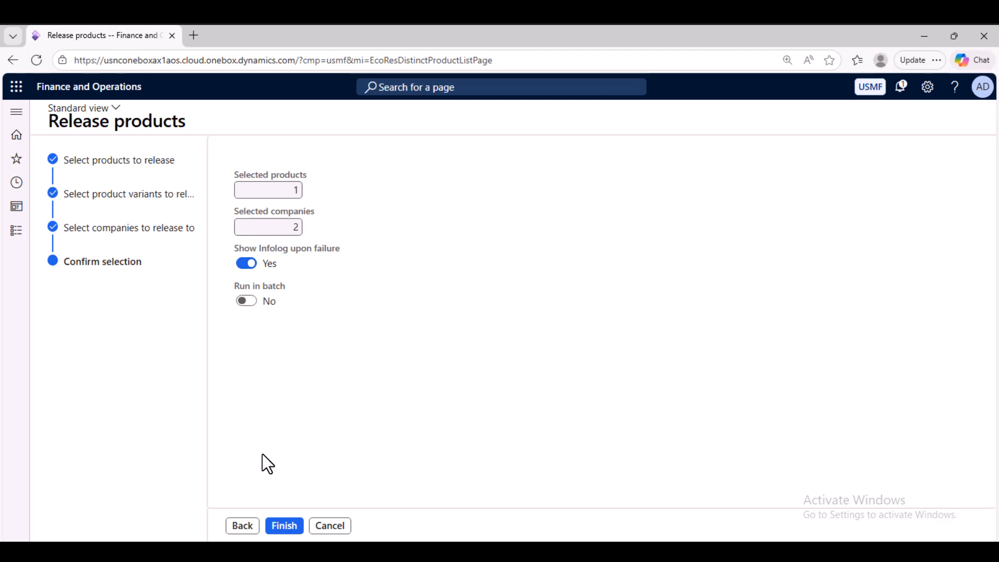
key(Return)
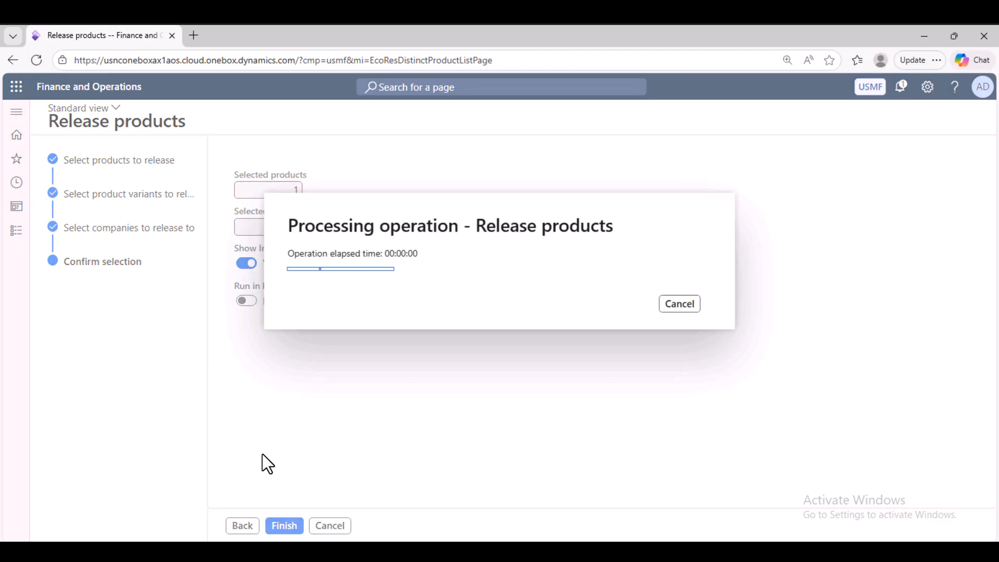
Duplicate the browser session for a second view and check the release notification on the original product page.
right_click(119, 36)
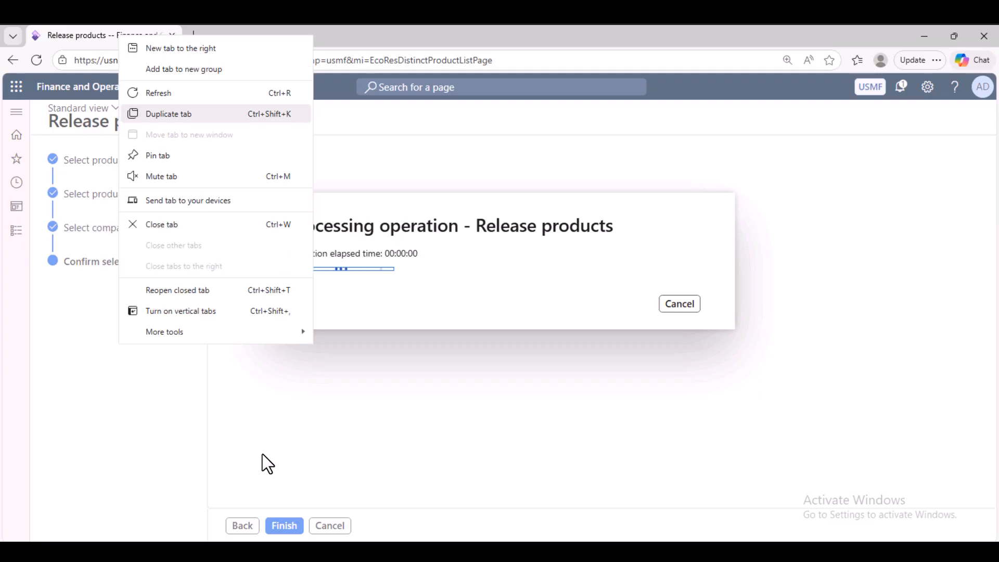
click(168, 114)
click(112, 35)
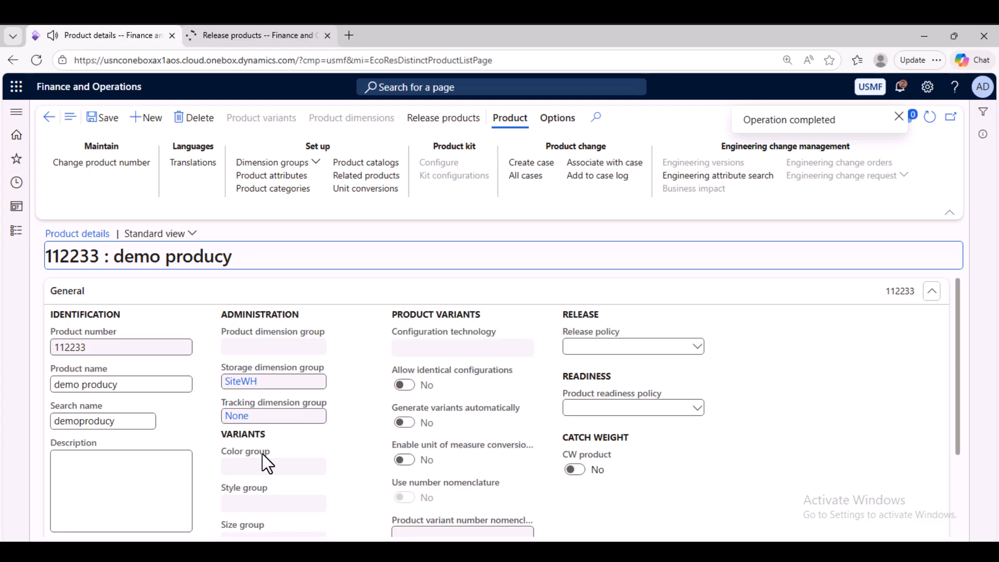
click(255, 36)
click(112, 35)
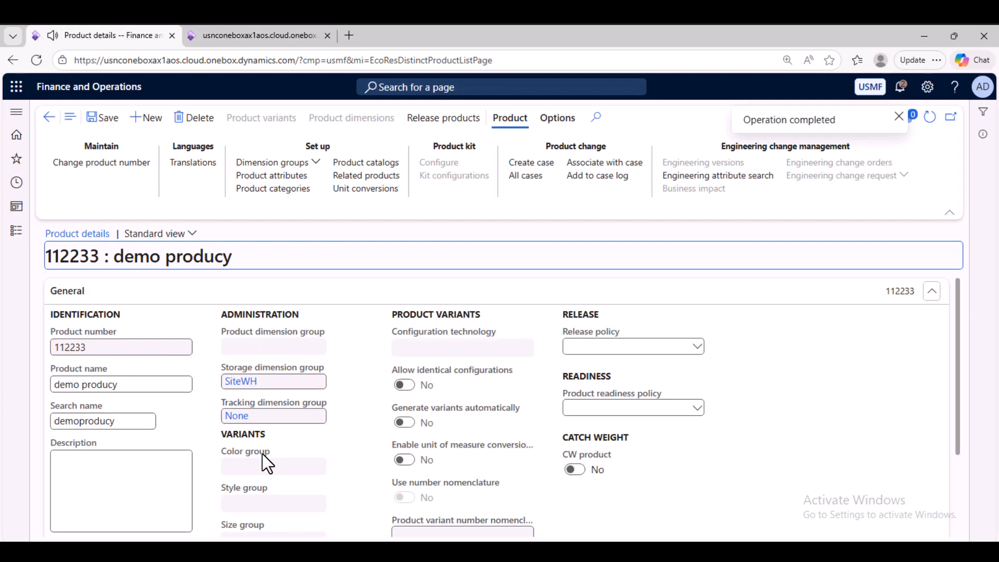
click(900, 87)
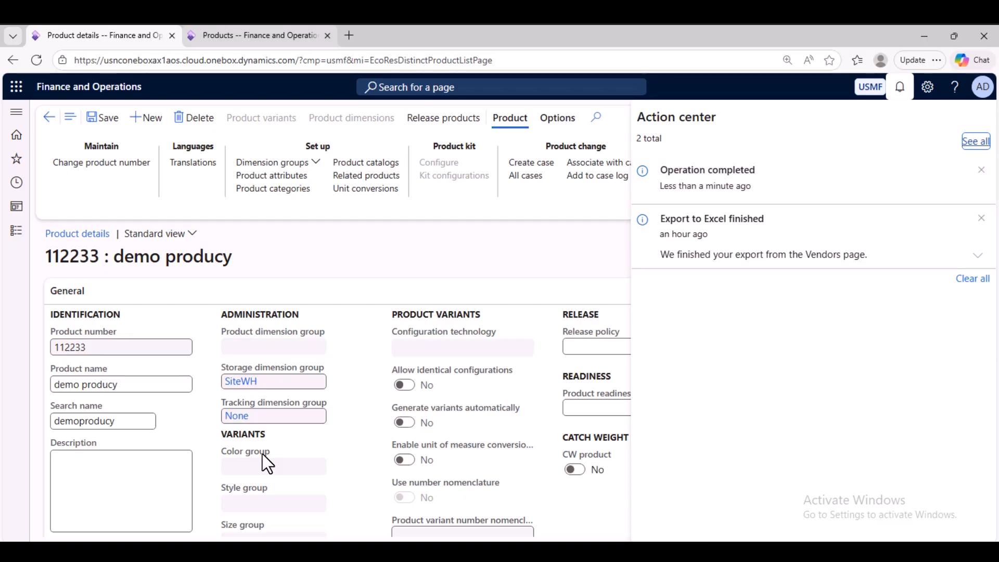
Open the Released products list for company USMF in the duplicated session and select item 112233.
key(ctrl+Tab)
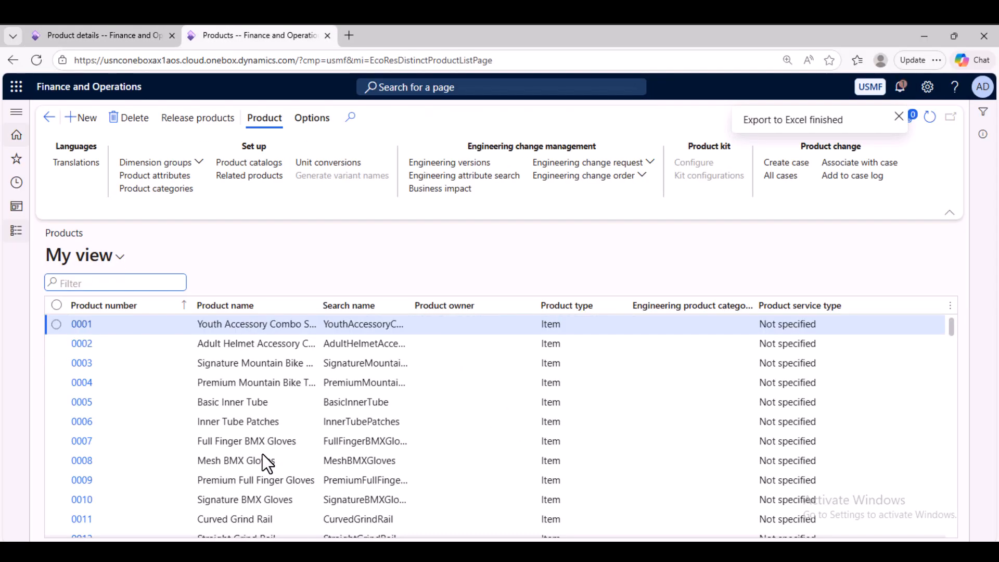
click(16, 231)
scroll(78, 333, down, 10)
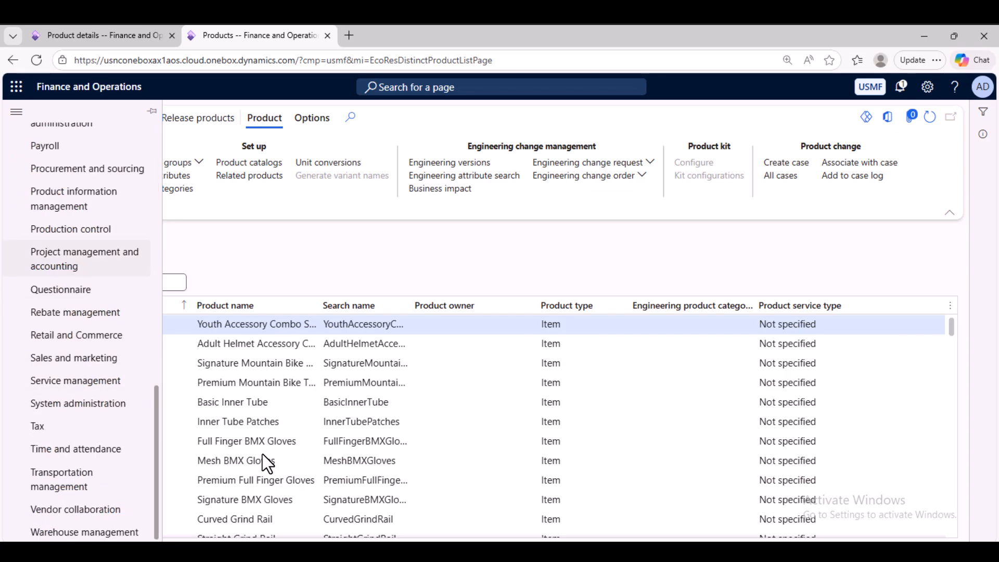
click(73, 198)
click(219, 307)
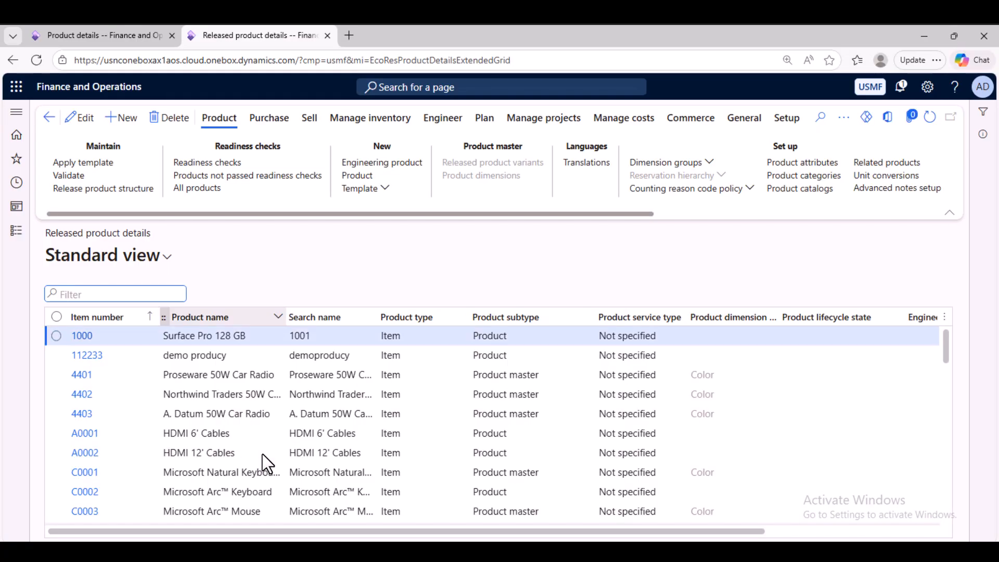
click(222, 356)
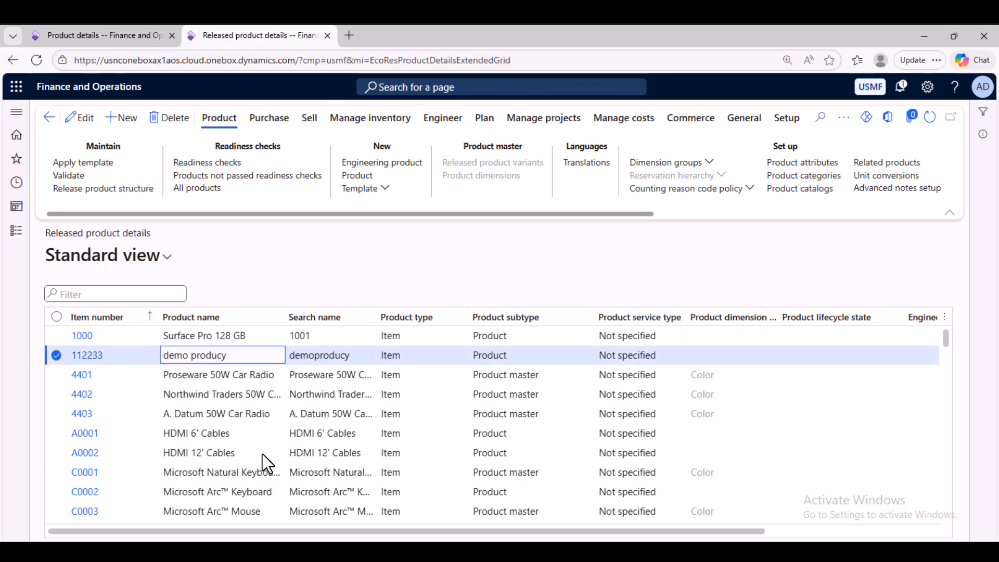
Switch the released products list to company USRT by changing the cmp value in the page address.
double_click(340, 60)
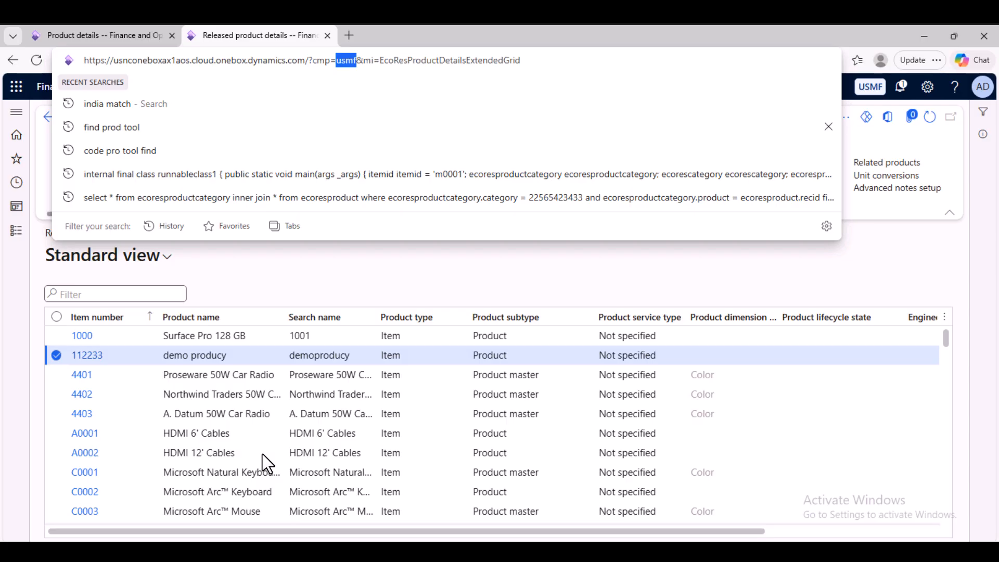
text(usrt)
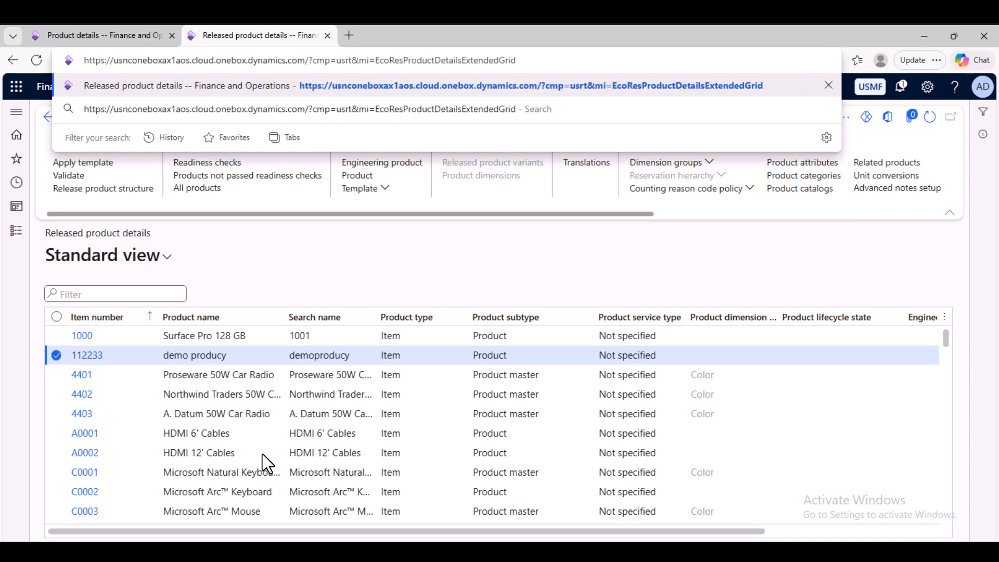
key(Return)
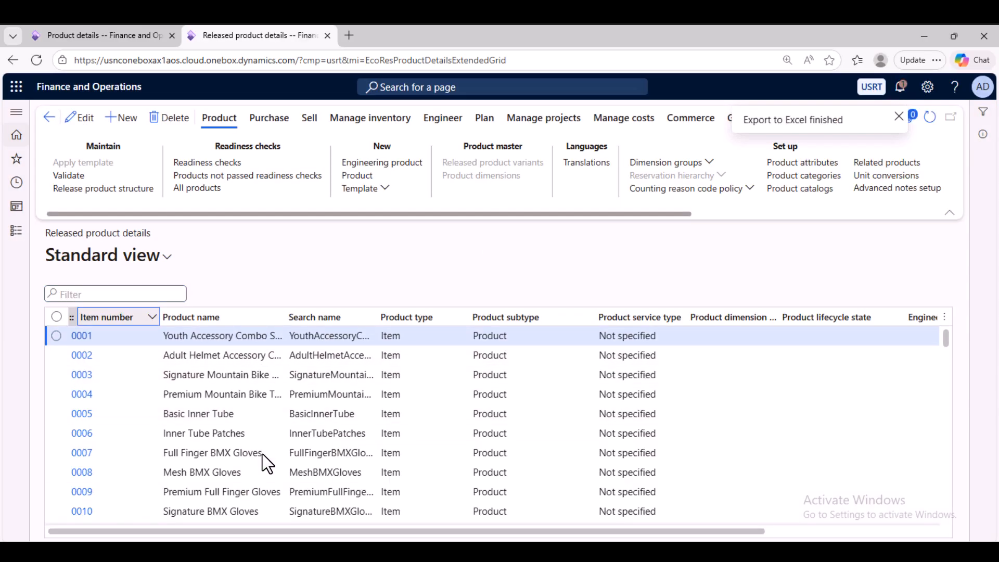
Filter USRT's released products to item numbers beginning with 1122 and select item 112233.
key(ctrl+g)
text(1122)
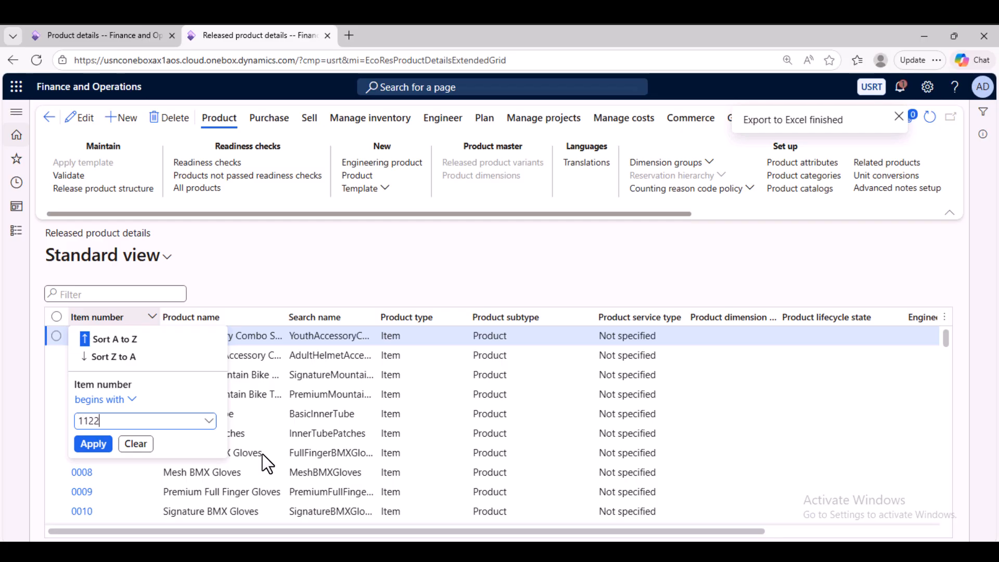
key(ctrl+a)
key(Return)
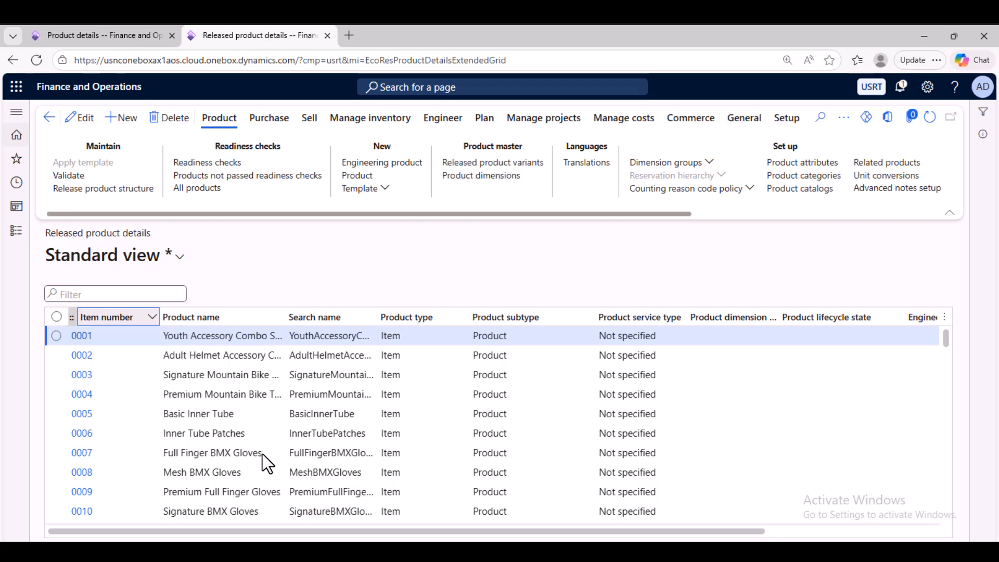
key(Down)
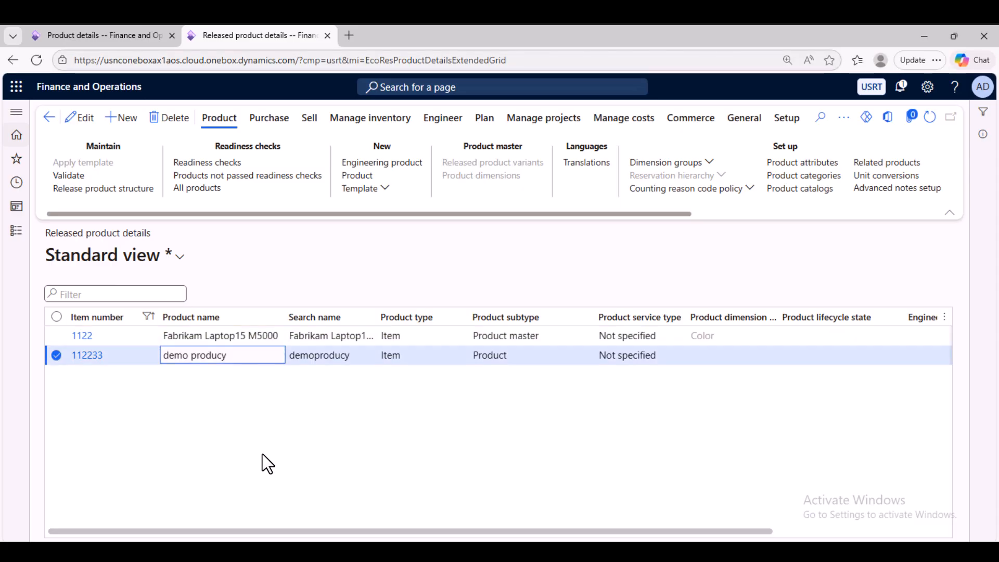
Switch the released products list to company DEMF through the page address and filter to item numbers beginning with 11.
key(ctrl+l)
double_click(344, 60)
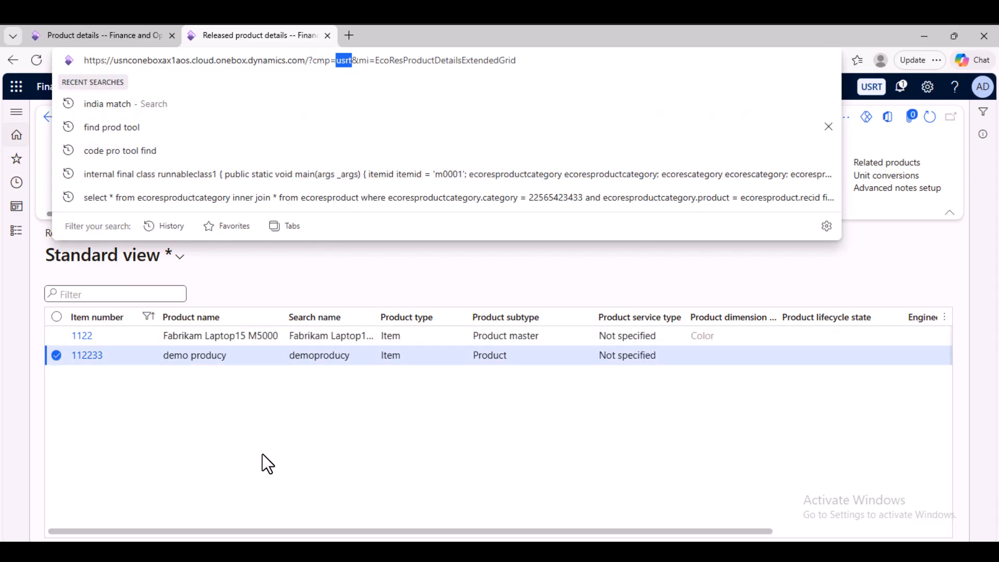
text(d)
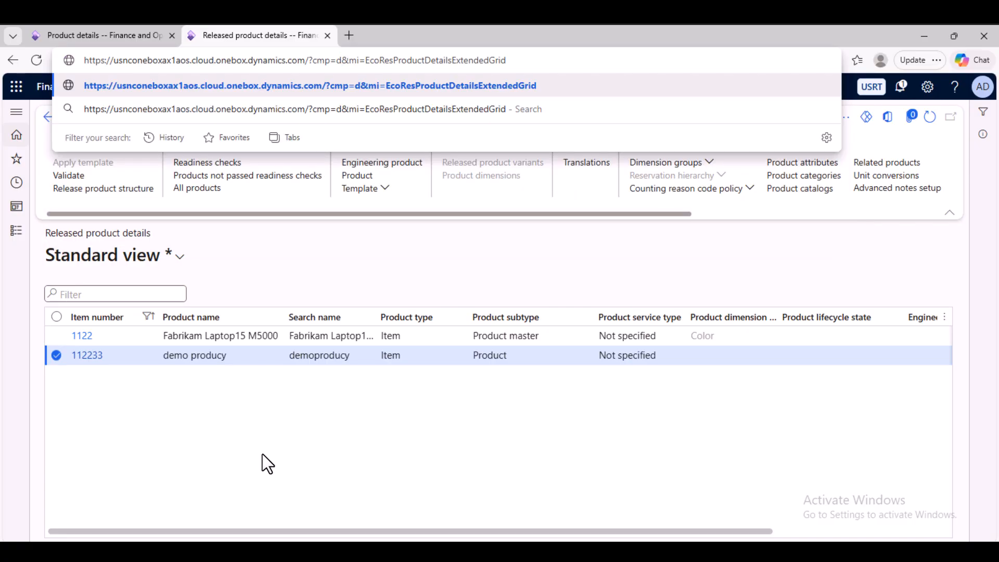
text(em)
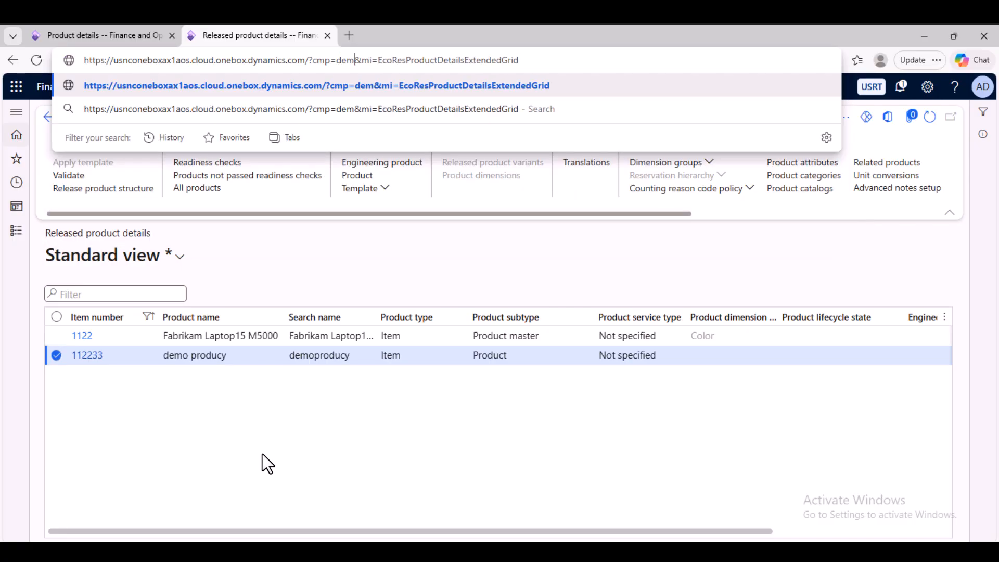
text(f)
key(Return)
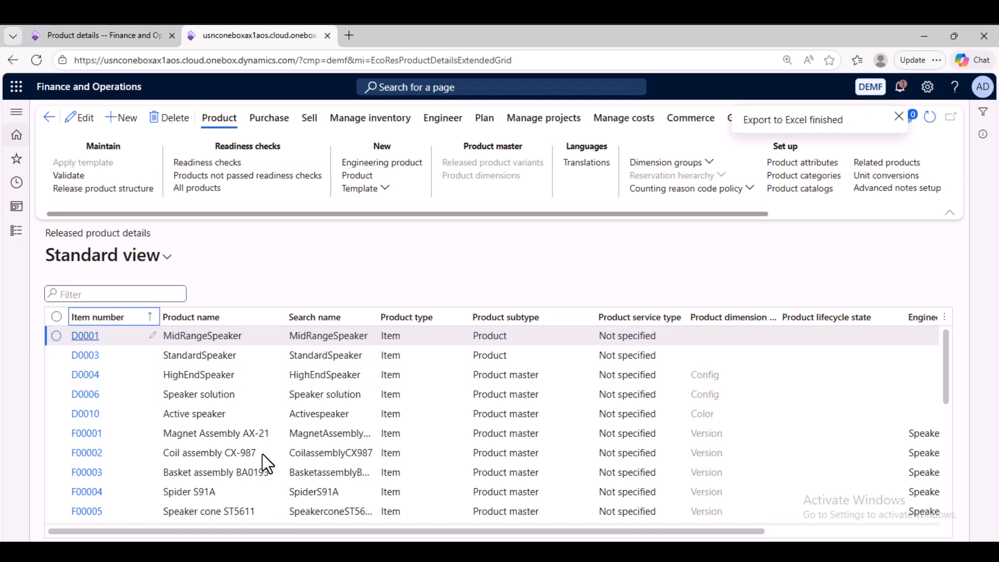
text(11)
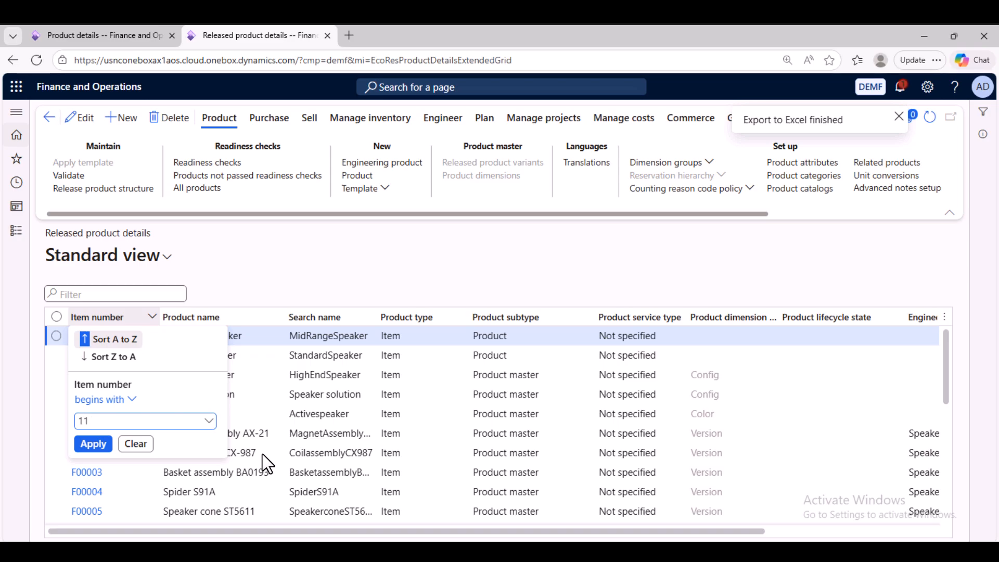
key(Return)
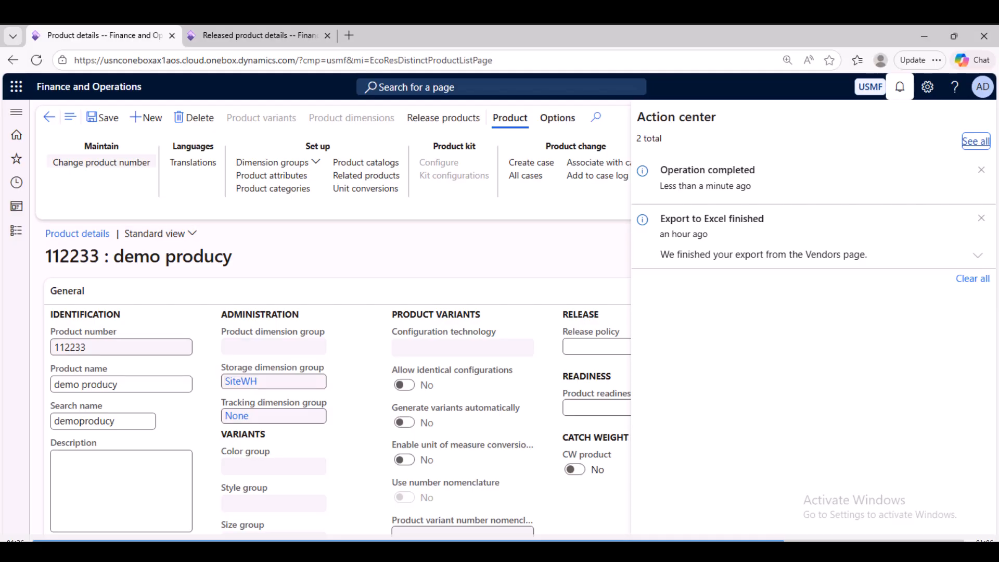
Open the Products list in USMF from the original session and filter to product numbers beginning with 1122.
click(16, 231)
click(16, 230)
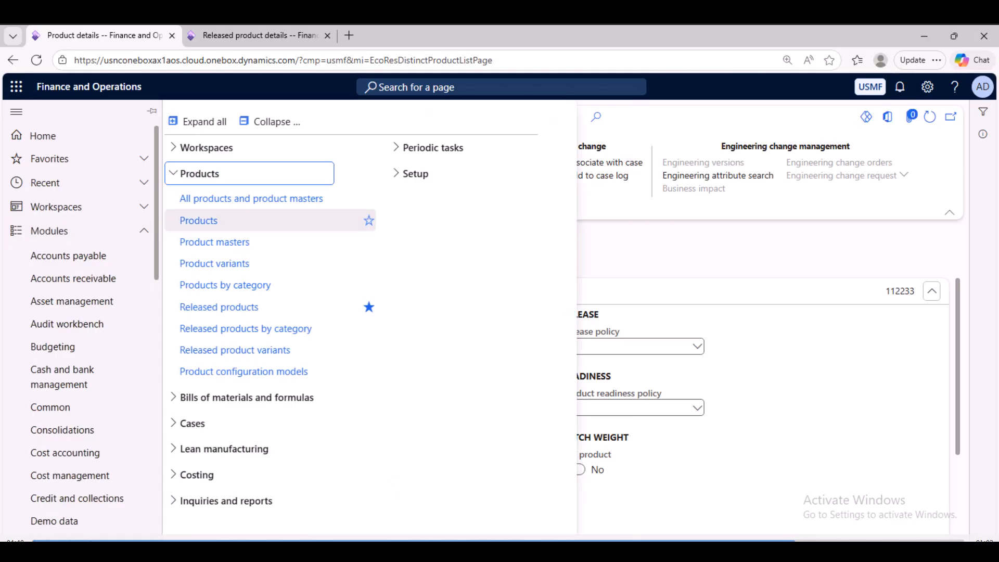
click(198, 220)
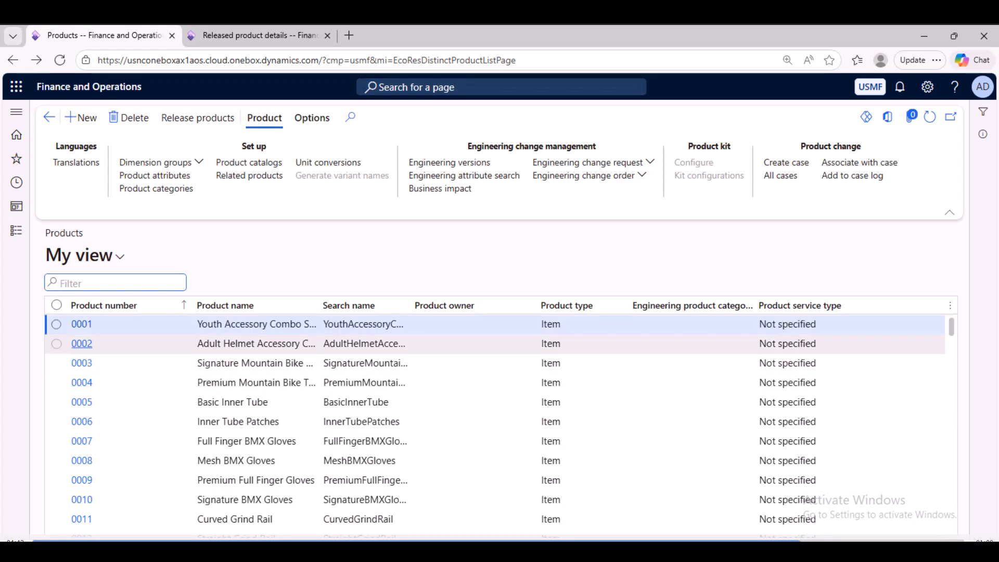
click(125, 305)
text(1122)
key(Return)
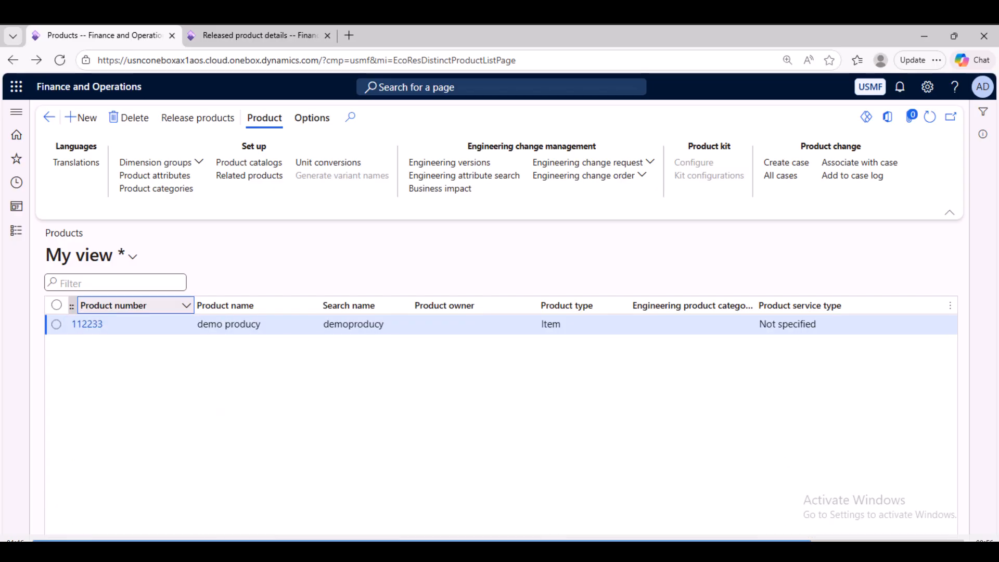
Switch to the DEMF session and open the Products list from Product information management.
click(125, 324)
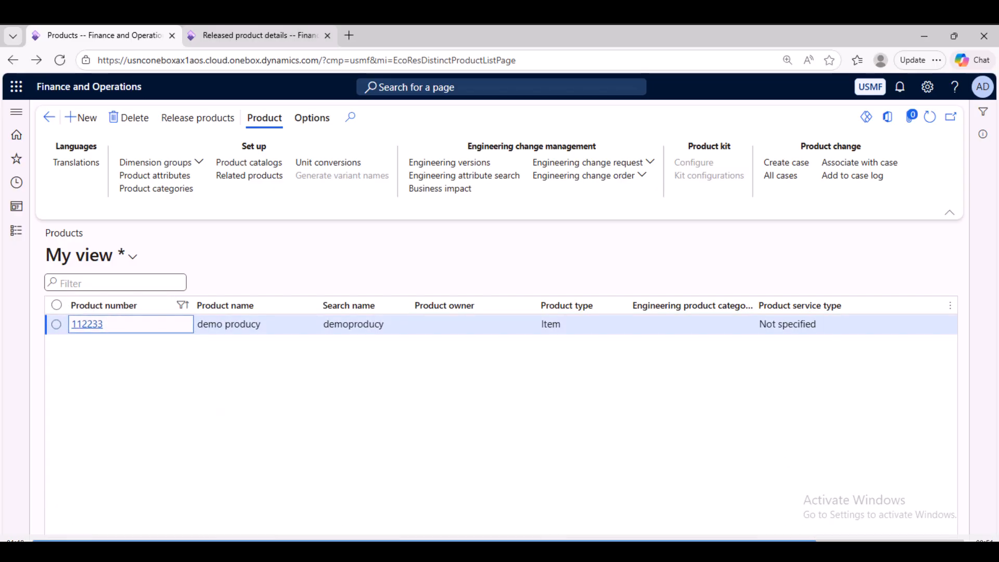
click(259, 35)
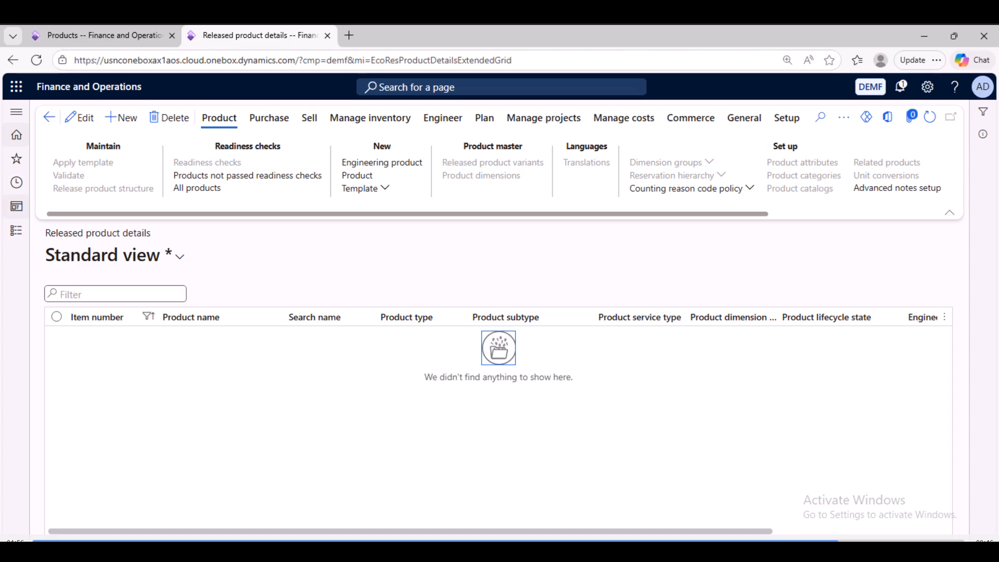
click(16, 231)
scroll(78, 338, down, 10)
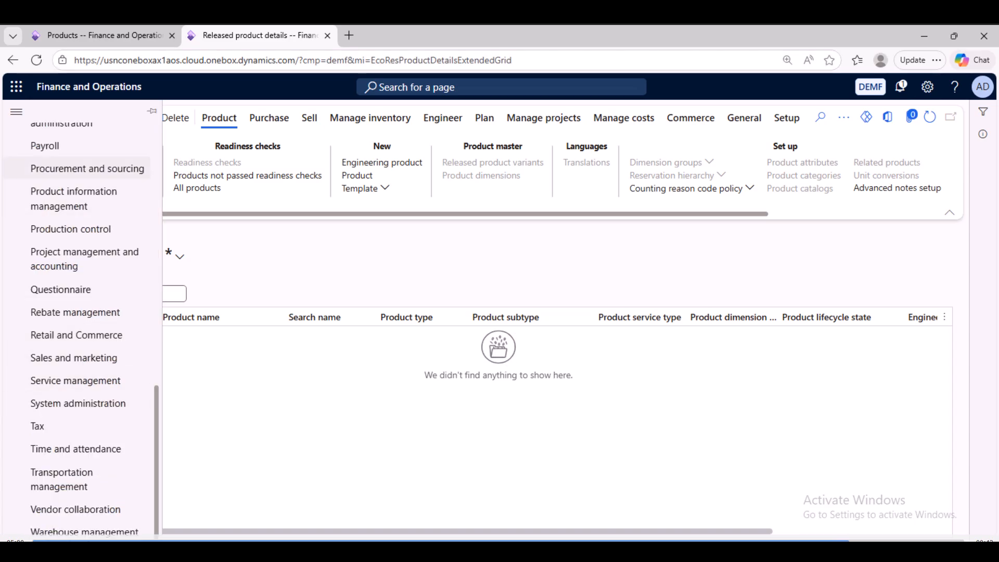
click(74, 199)
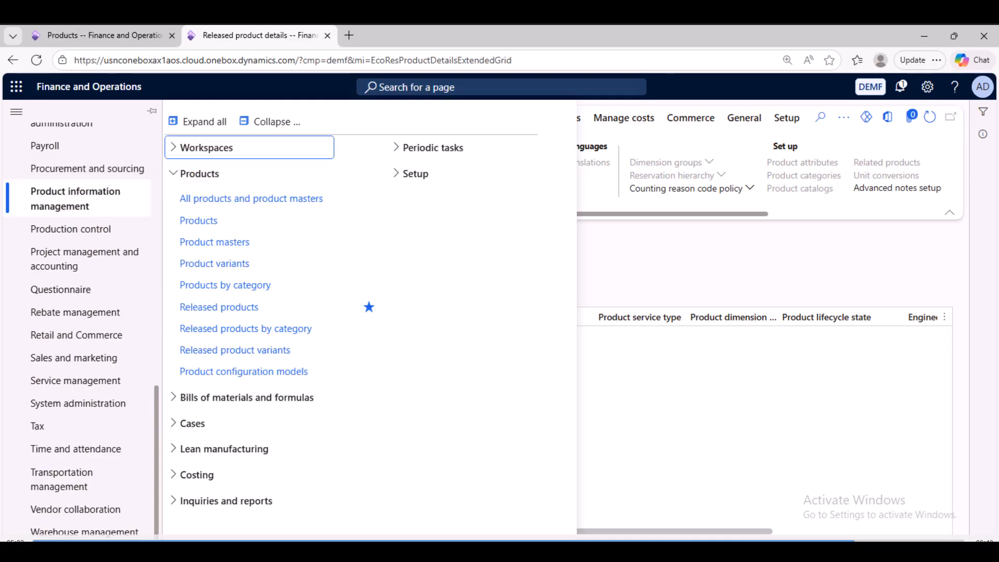
click(198, 220)
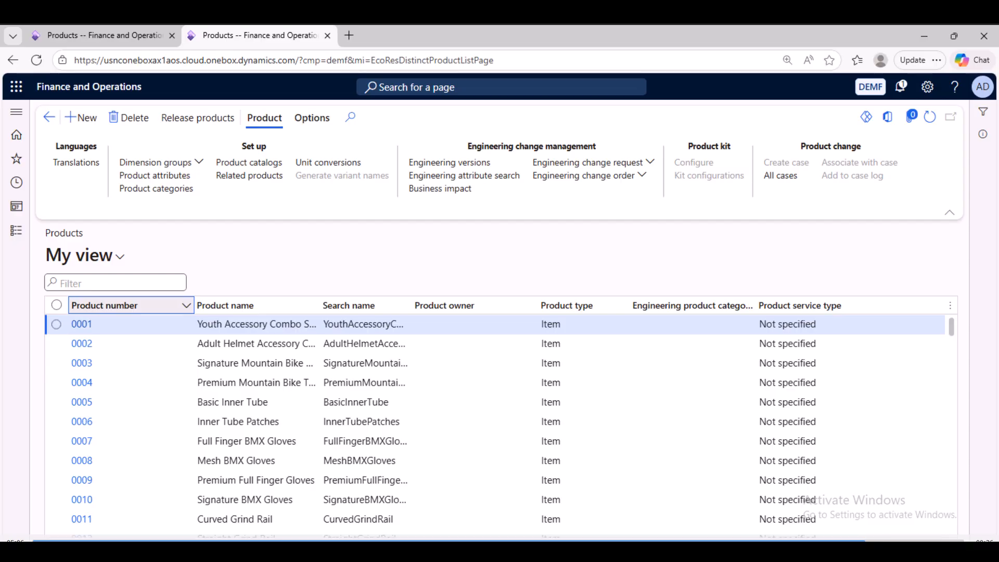
Filter DEMF's products to product numbers beginning with 1122, select product 112233, and return to the USMF Products list for comparison.
click(112, 305)
text(1122)
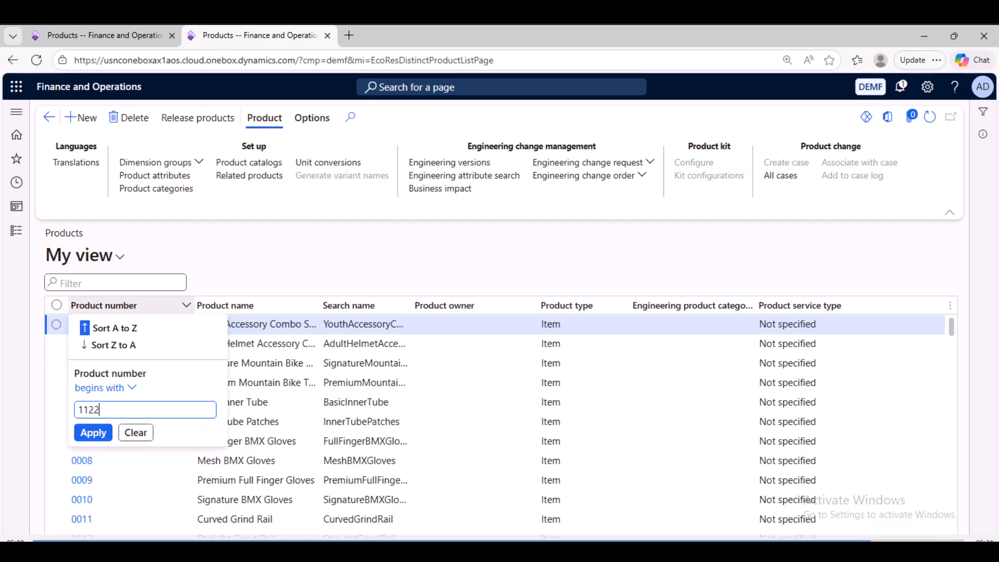
key(Return)
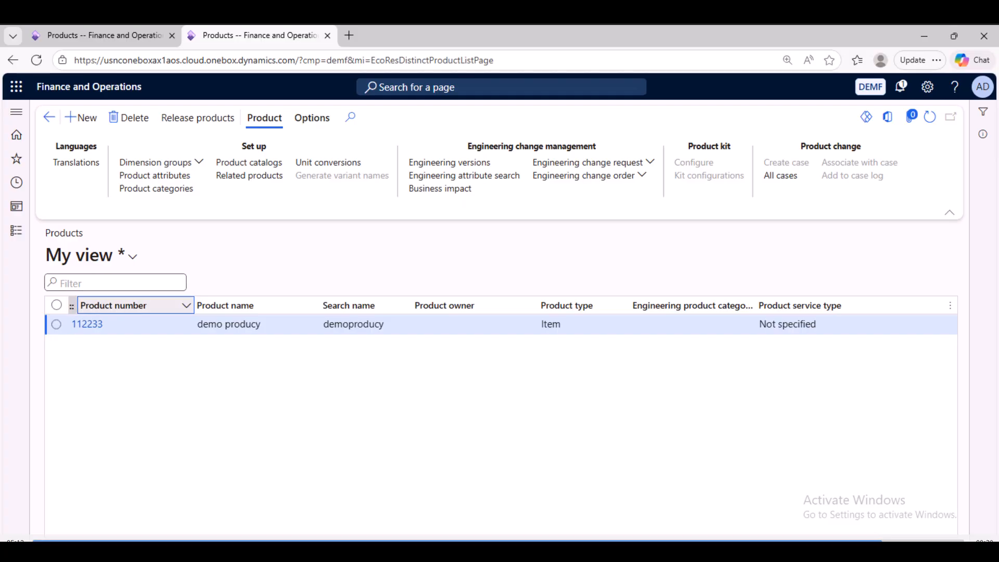
click(474, 324)
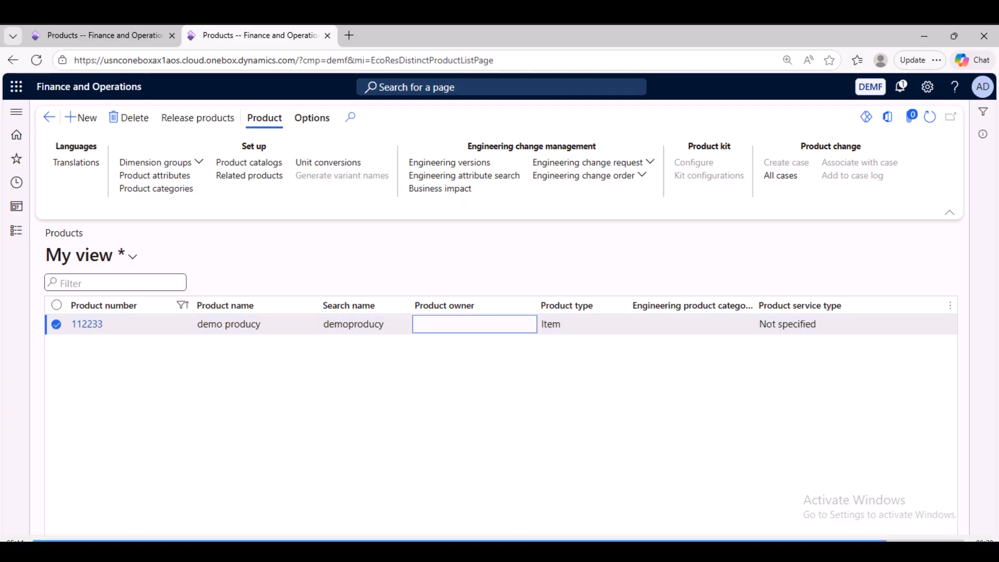
click(104, 35)
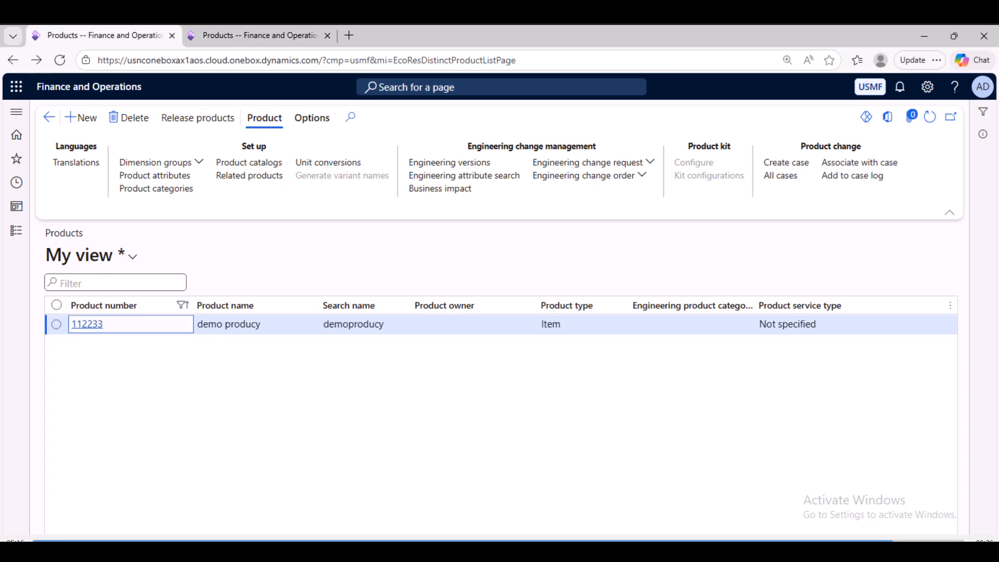
Switch to Notepad and highlight "product" and "release to multiple LE" in the note.
key(alt+Tab)
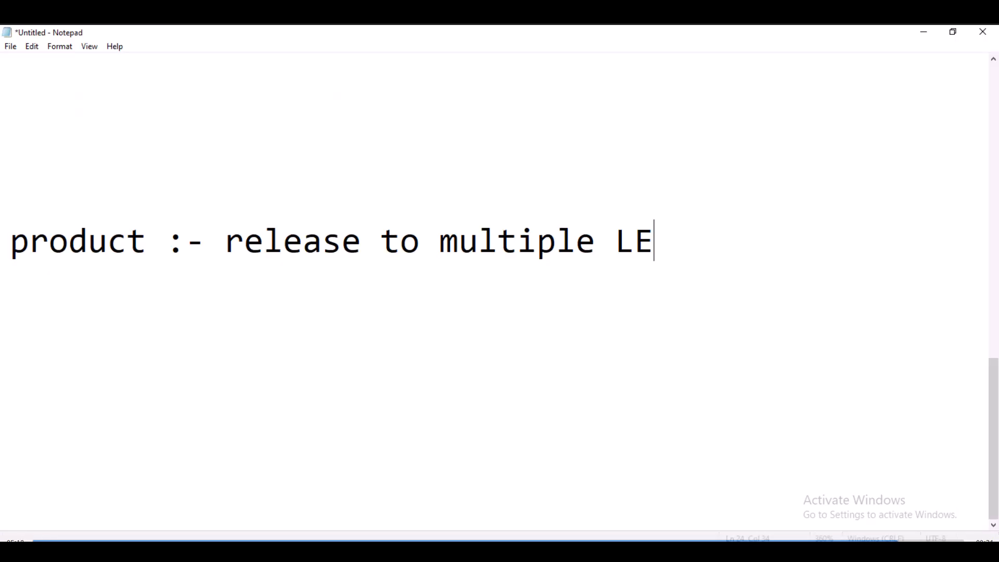
drag(148, 241, 10, 241)
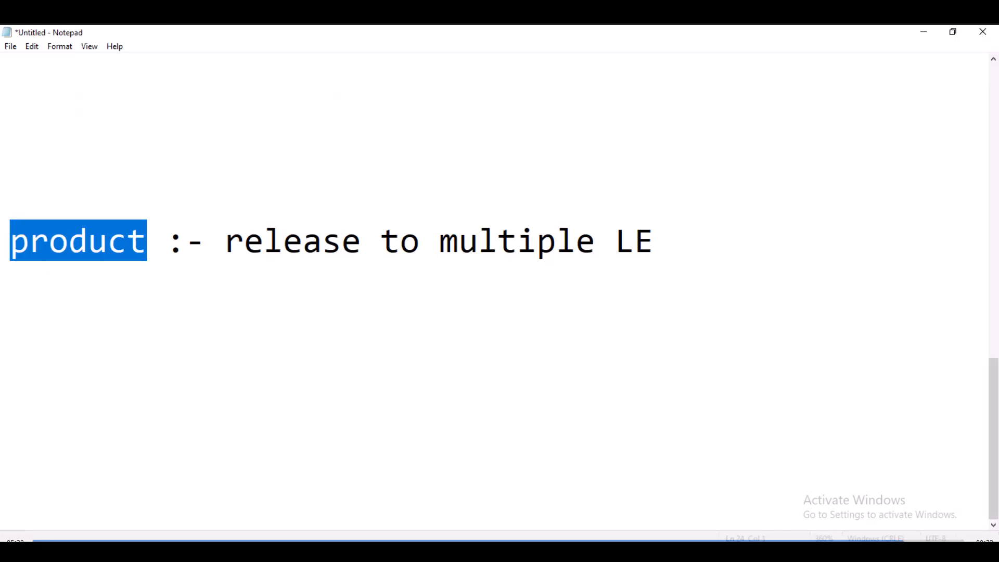
drag(148, 241, 11, 241)
click(10, 199)
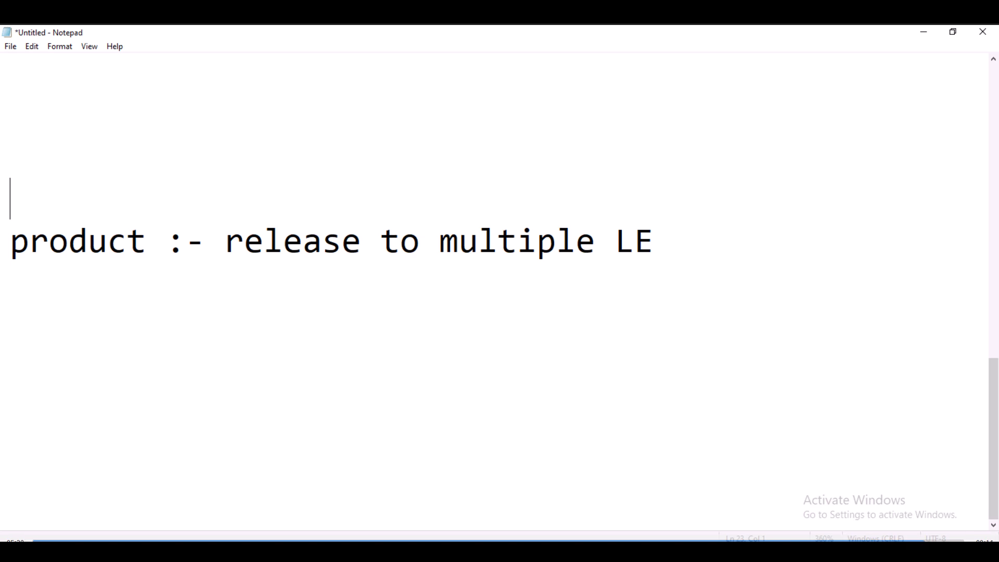
drag(225, 242, 654, 241)
key(Right)
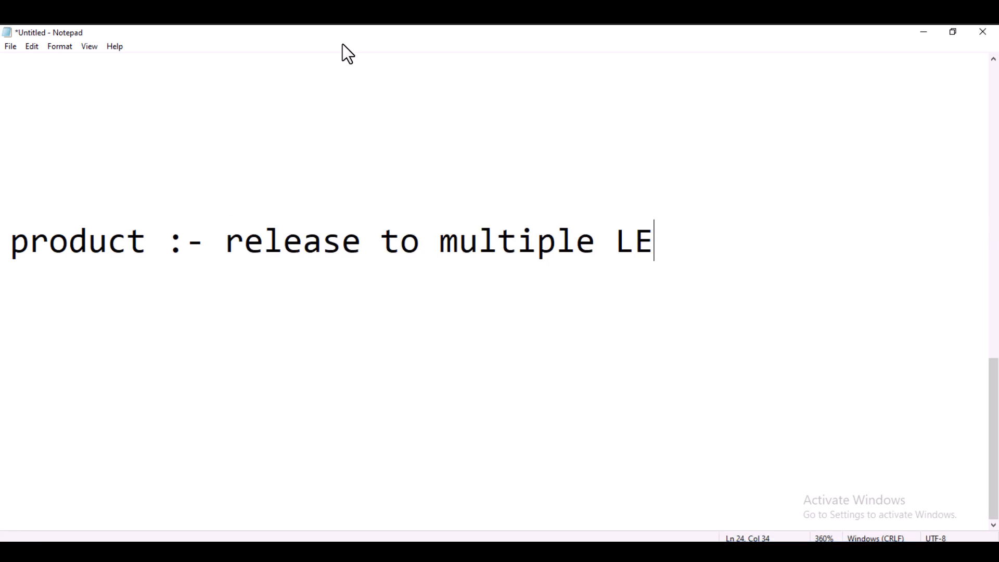